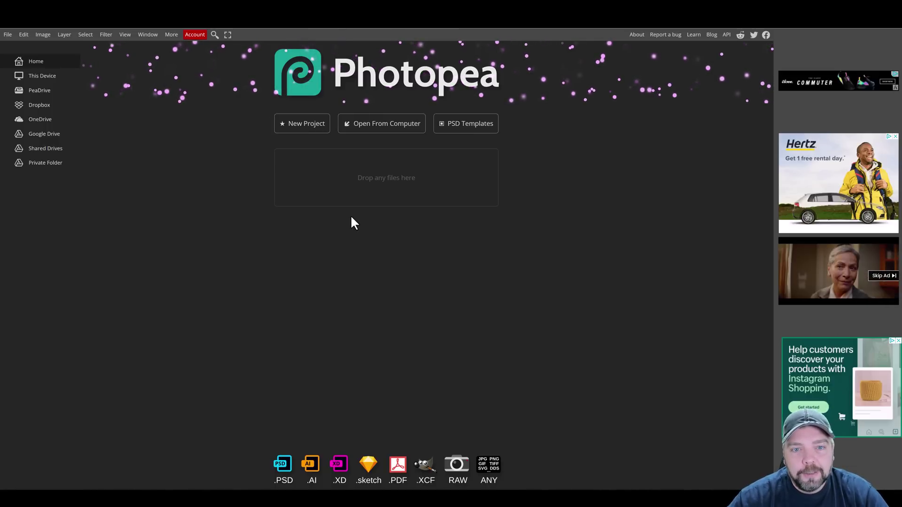
# Open the thumbnail file VIDSociety.psd from the computer
pyautogui.click(385, 126)
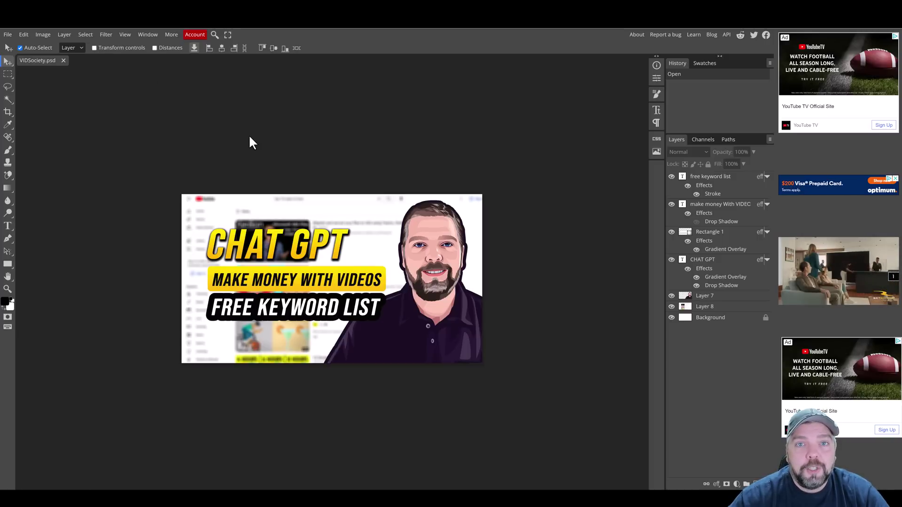
# Enable transform controls and scale the man's portrait layer down proportionally to about 93%
pyautogui.click(430, 230)
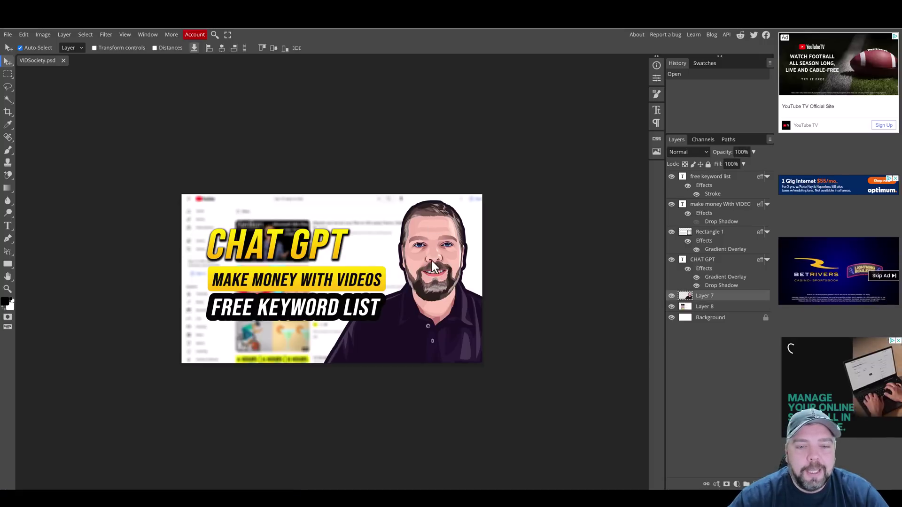
pyautogui.click(94, 48)
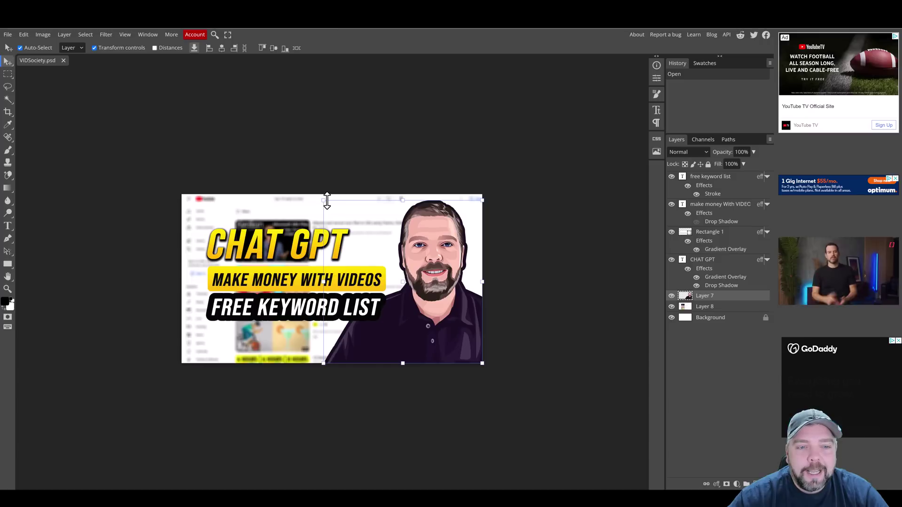
pyautogui.moveTo(323, 200)
pyautogui.mouseDown()
pyautogui.moveTo(390, 257)
pyautogui.moveTo(310, 195)
pyautogui.moveTo(334, 212)
pyautogui.mouseUp()
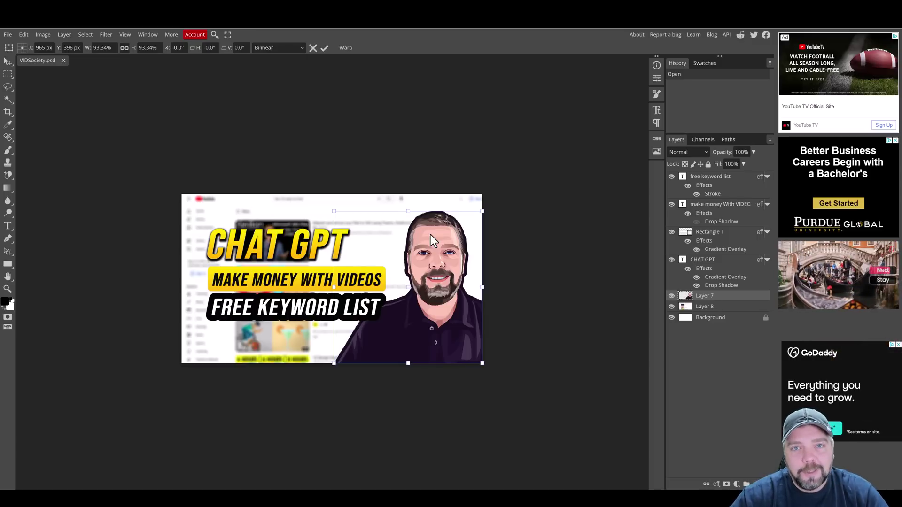
pyautogui.press('Return')
# Delete the portrait layer and the blurred screenshot layer behind the text, leaving the white background
pyautogui.press('Delete')
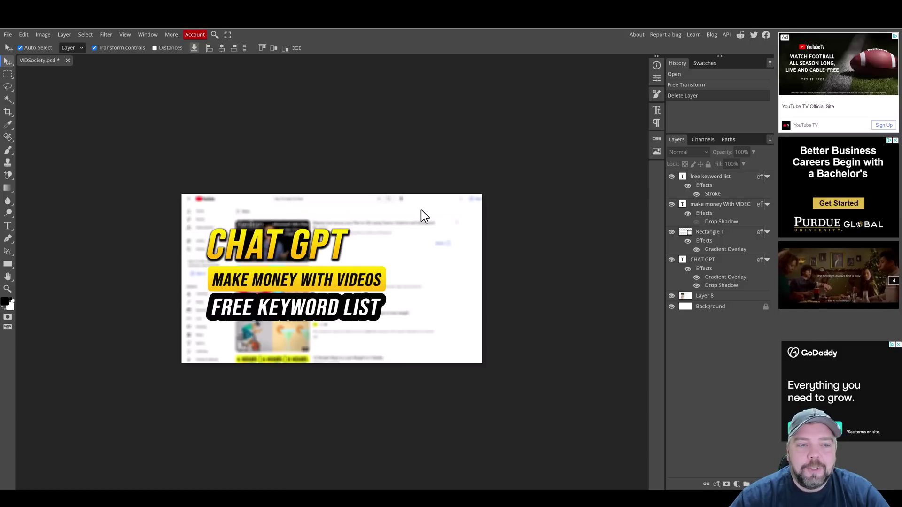
pyautogui.moveTo(416, 202)
pyautogui.mouseDown()
pyautogui.moveTo(455, 206)
pyautogui.moveTo(418, 209)
pyautogui.mouseUp()
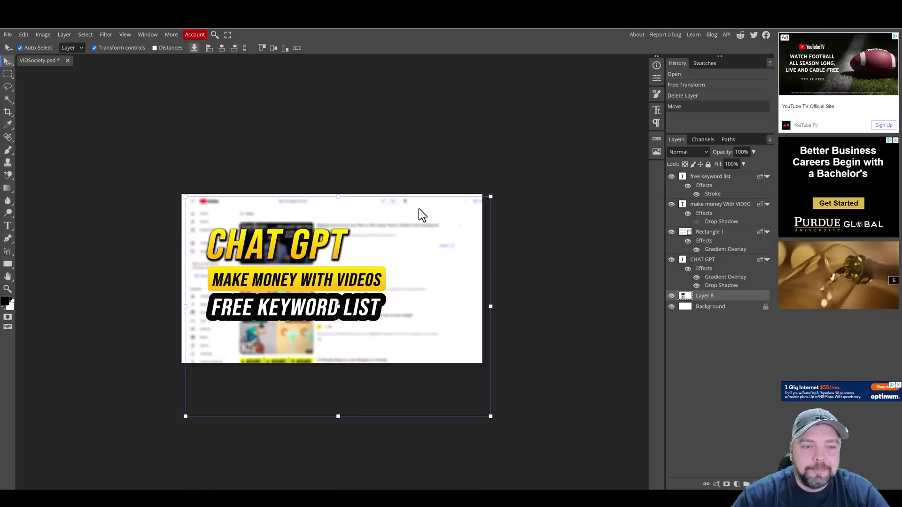
pyautogui.press('Delete')
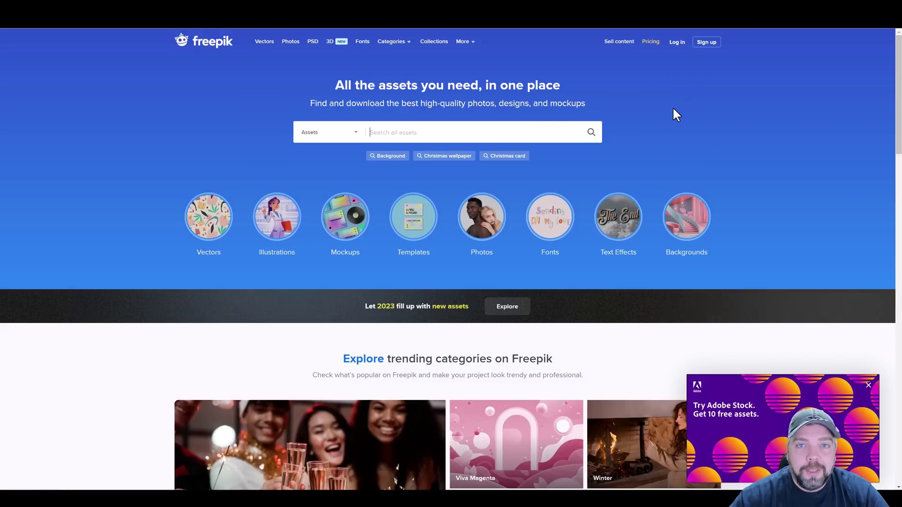
# Switch to Freepik and search all assets for "happy man"
pyautogui.click(549, 134)
pyautogui.write('h')
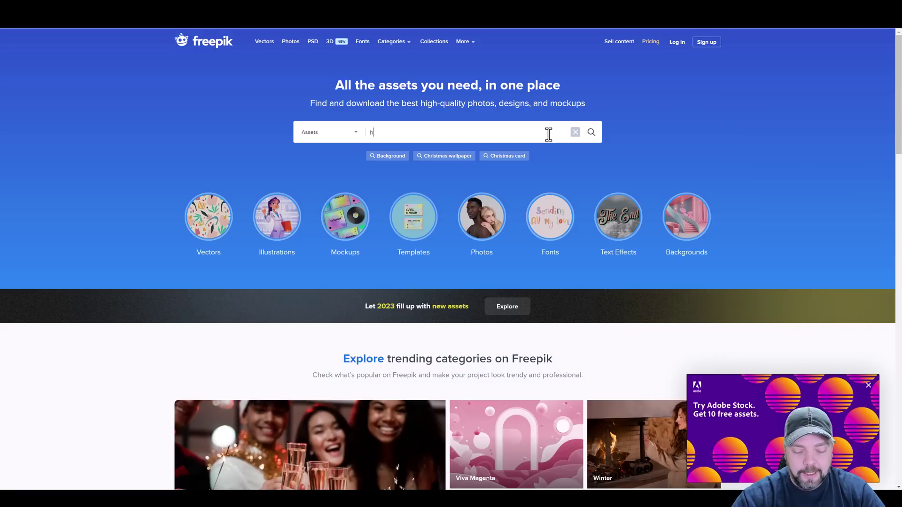
pyautogui.write('appy')
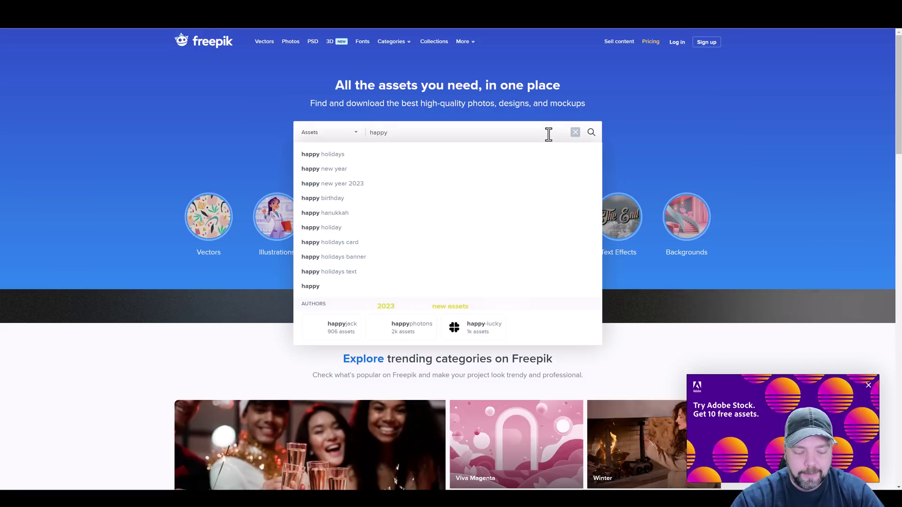
pyautogui.write(' man')
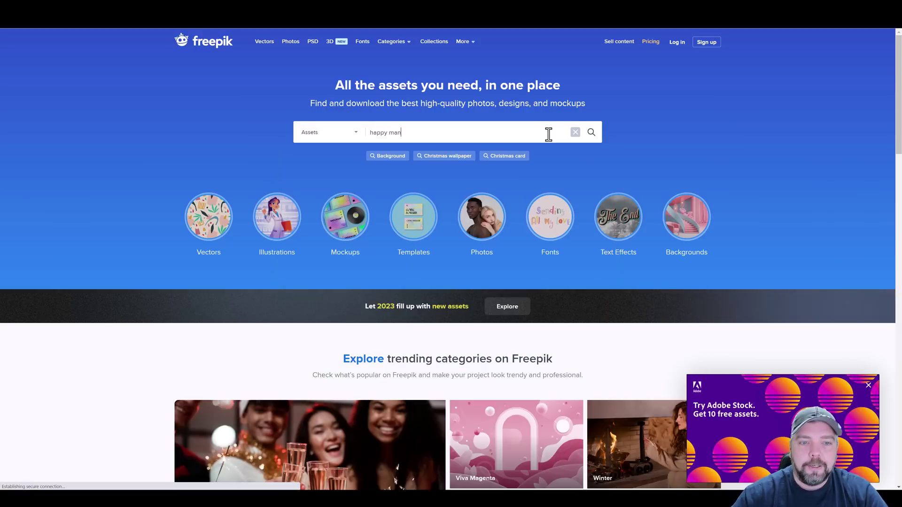
pyautogui.press('Return')
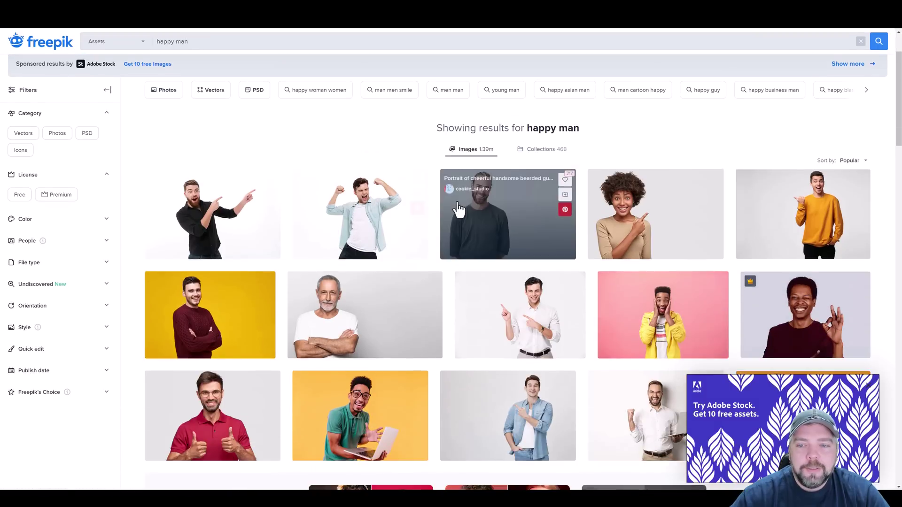
# Try to download the premium photo of the dark-haired bearded man with crossed arms, and return to the search results
pyautogui.scroll(-10, 458, 209)
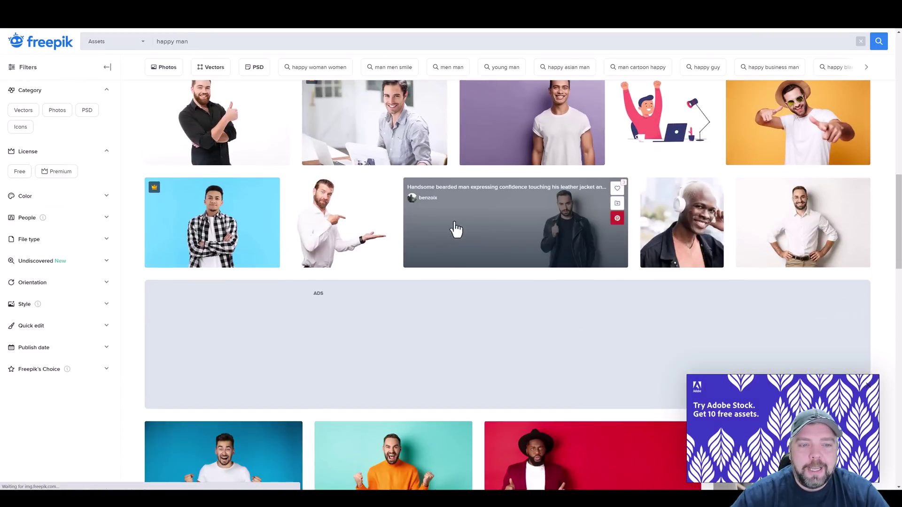
pyautogui.scroll(-2, 546, 293)
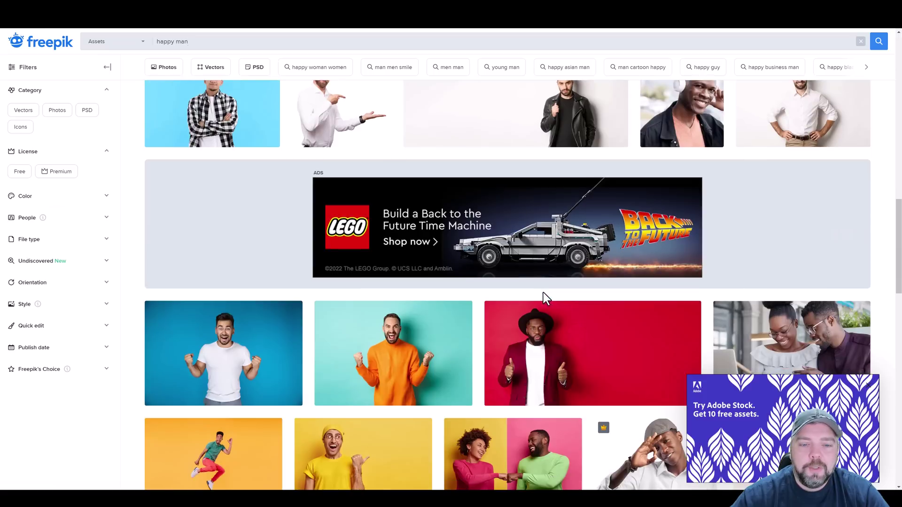
pyautogui.scroll(-3, 545, 297)
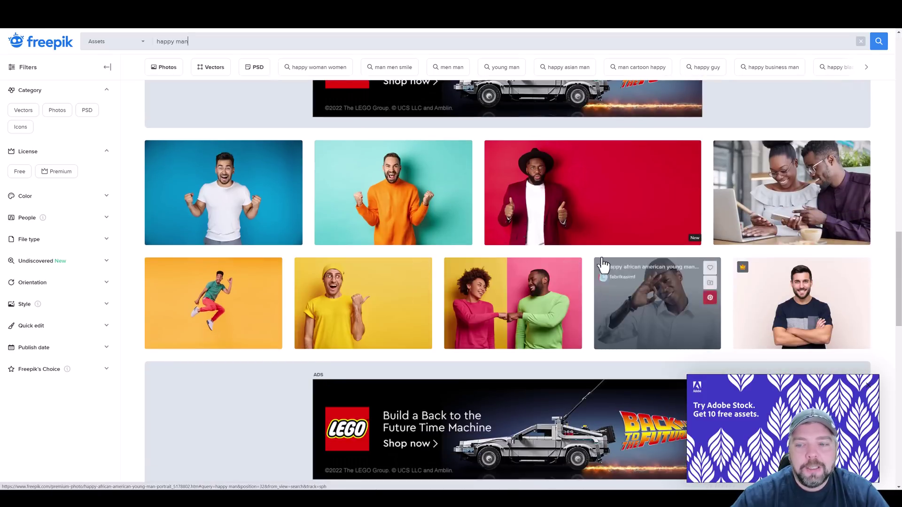
pyautogui.scroll(-2, 580, 221)
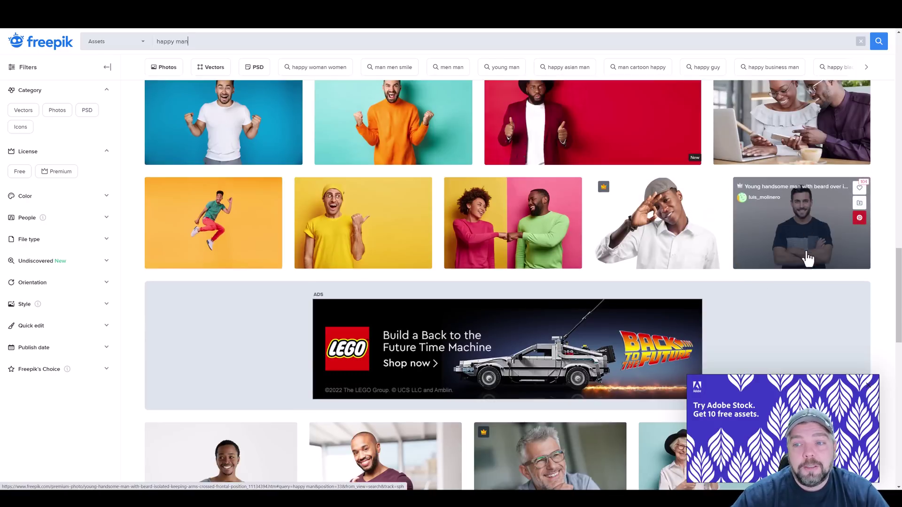
pyautogui.click(798, 226)
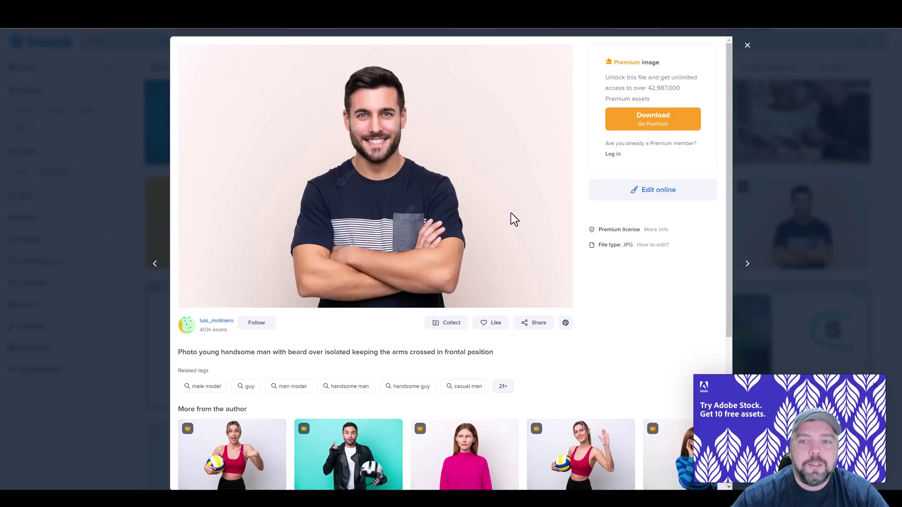
pyautogui.click(655, 123)
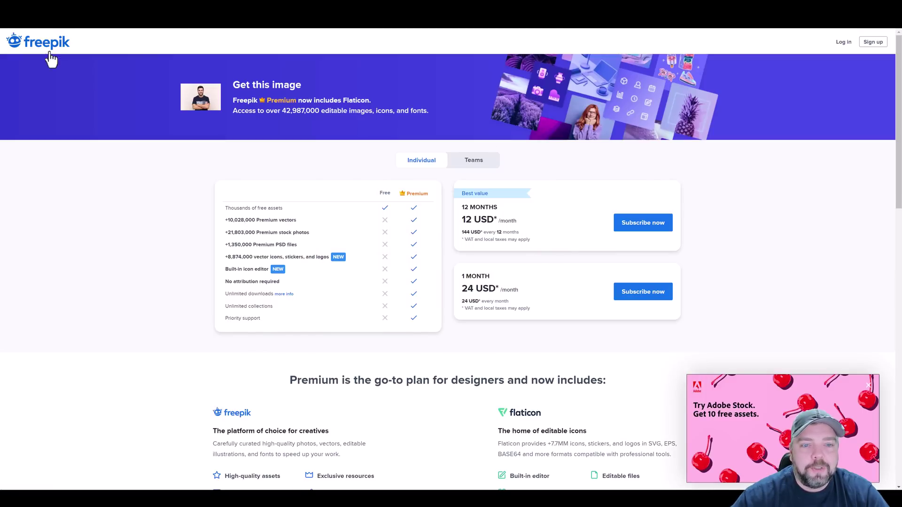
pyautogui.hotkey('alt', 'Left')
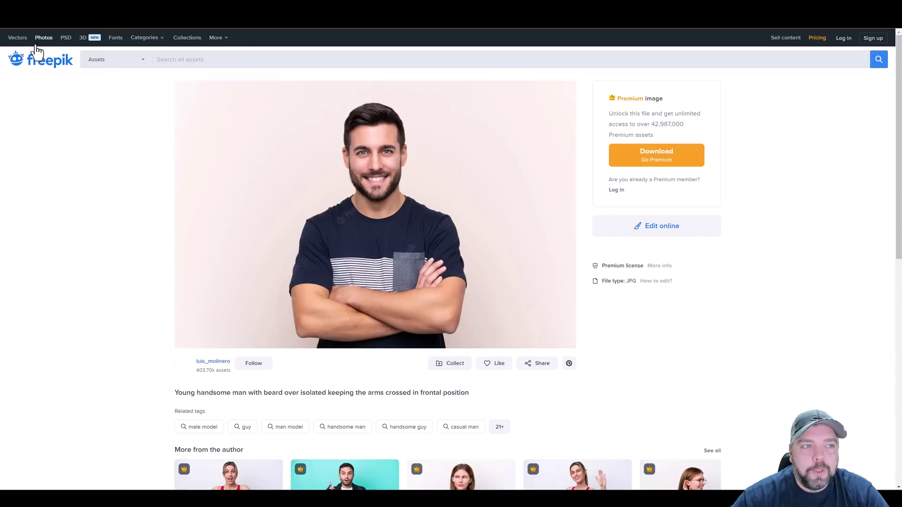
pyautogui.hotkey('alt', 'Left')
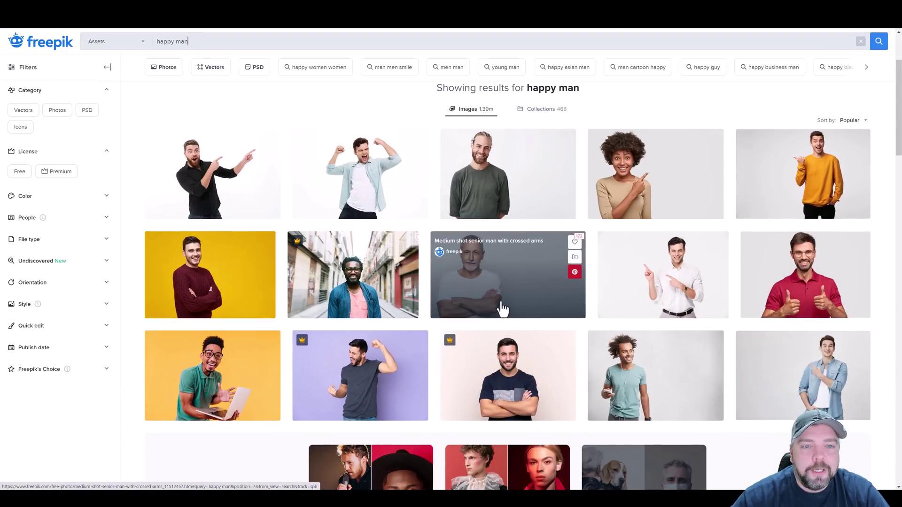
# Download the free photo of the surprised bearded man in a black shirt pointing away, and open it in Photopea
pyautogui.click(206, 179)
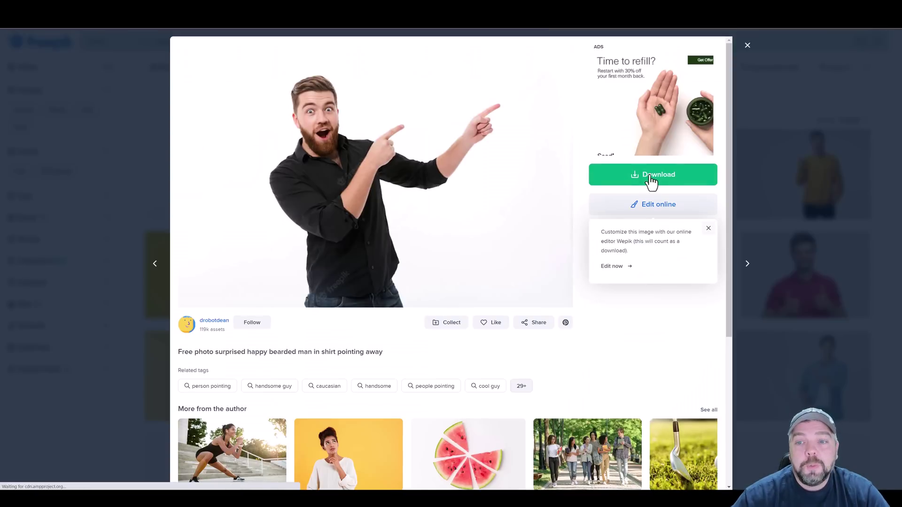
pyautogui.click(708, 228)
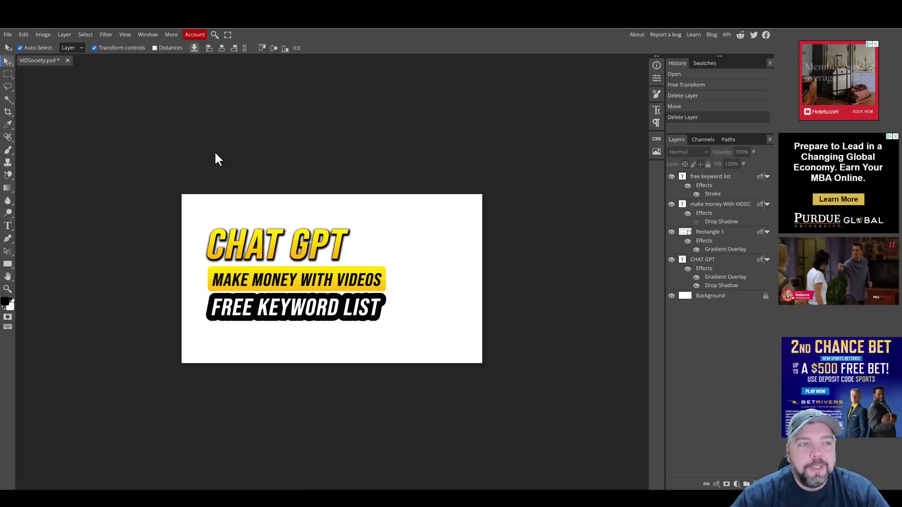
pyautogui.click(8, 36)
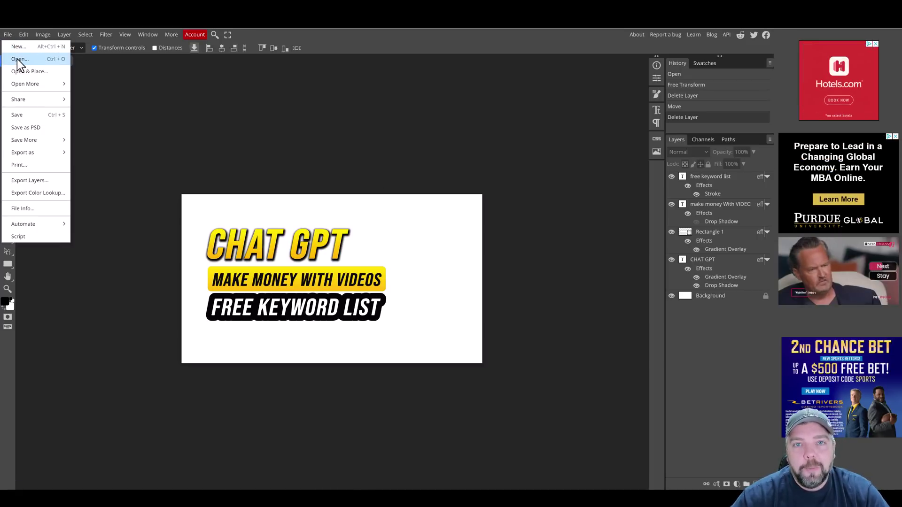
pyautogui.click(19, 59)
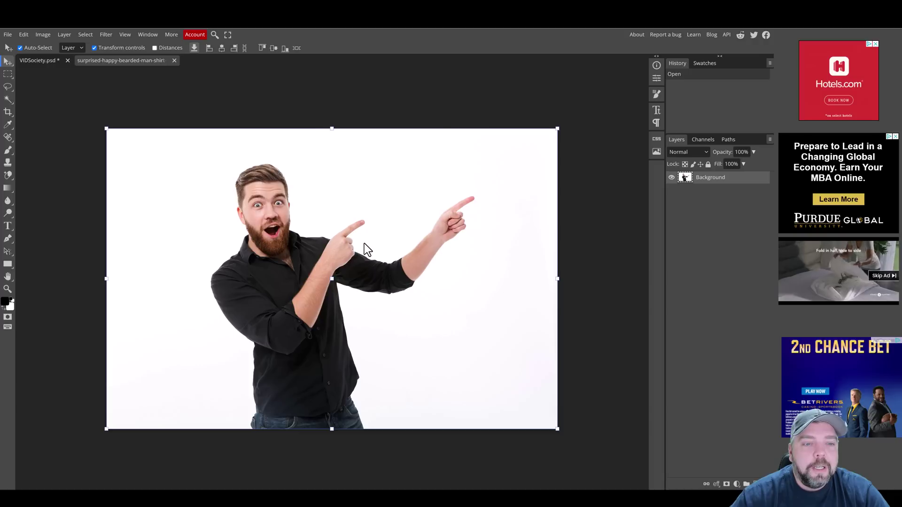
# Crop the photo closely around the pointing man, trimming the empty space at both sides and above his head
pyautogui.click(9, 114)
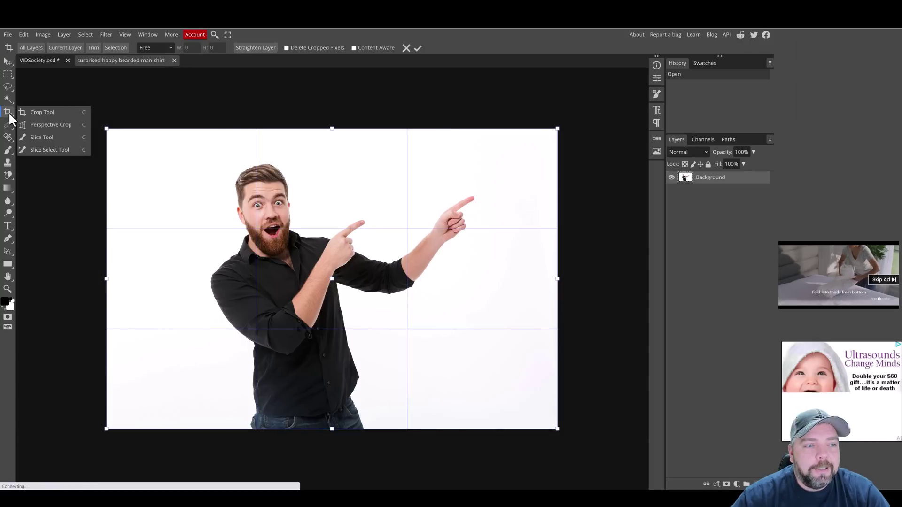
pyautogui.moveTo(106, 279); pyautogui.dragTo(204, 283)
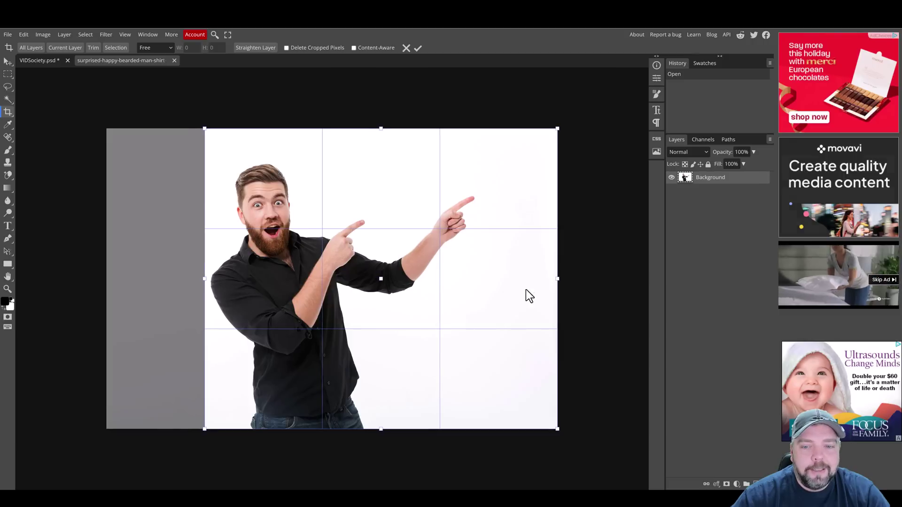
pyautogui.moveTo(556, 279); pyautogui.dragTo(474, 277)
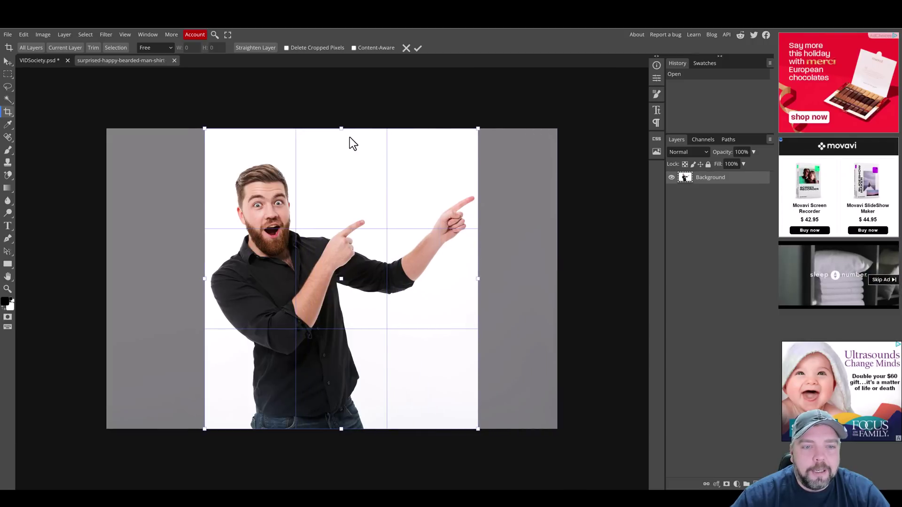
pyautogui.moveTo(341, 128); pyautogui.dragTo(341, 156)
pyautogui.click(418, 49)
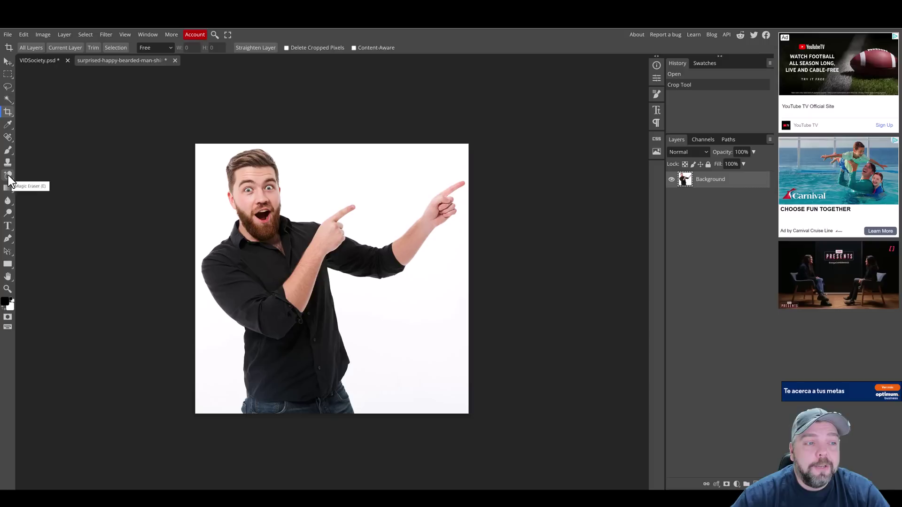
# Remove the white background around the man with the Magic Eraser at tolerance 40
pyautogui.click(7, 175)
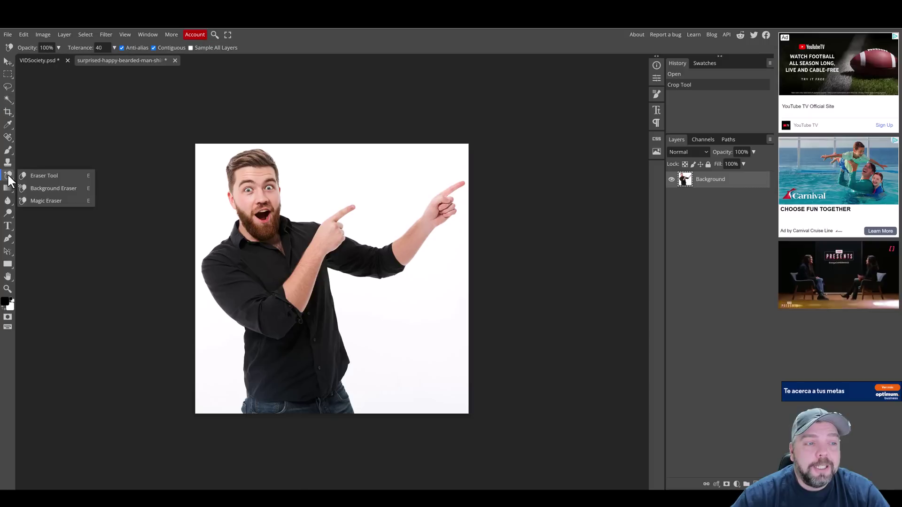
pyautogui.click(50, 202)
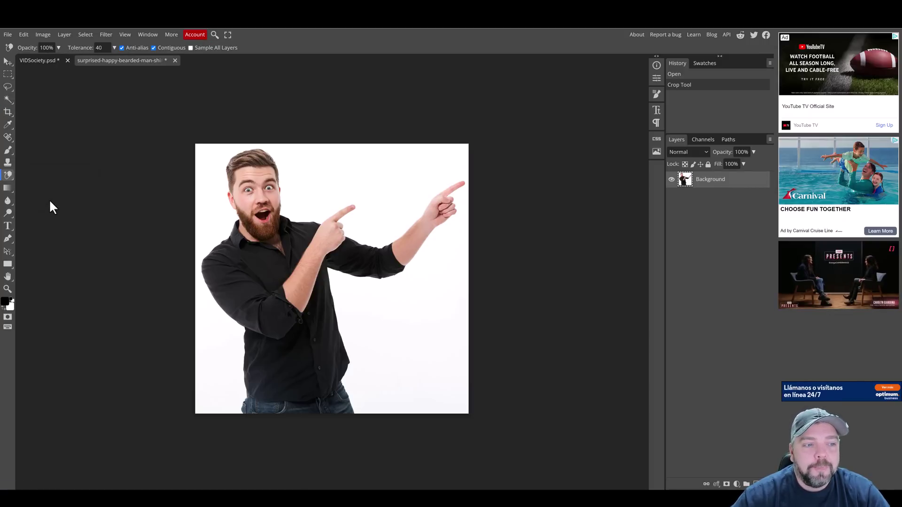
pyautogui.click(383, 193)
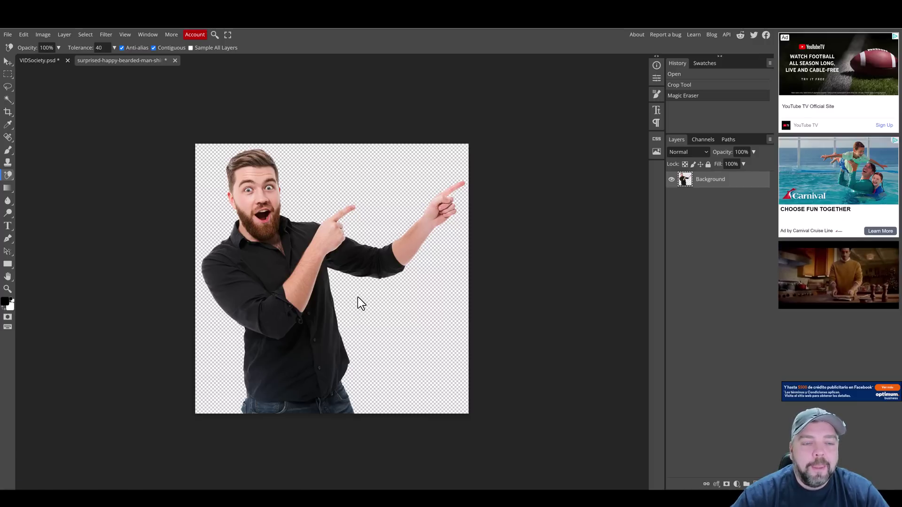
# Copy the cut-out man's layer into the VIDSociety.psd document with the Move tool
pyautogui.click(7, 61)
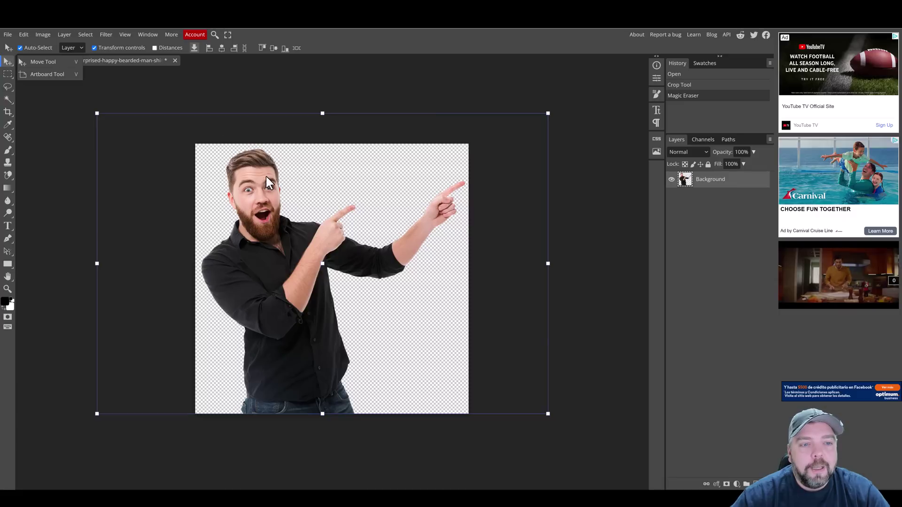
pyautogui.moveTo(258, 170); pyautogui.dragTo(40, 61)
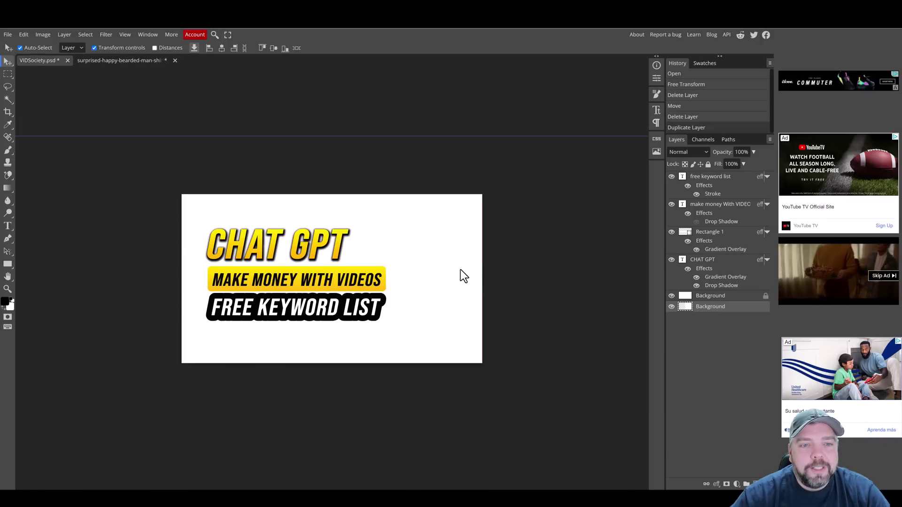
# Scale the pasted man's layer down to 26.81%, center it over the canvas, and place it above the white background layer
pyautogui.moveTo(461, 271); pyautogui.dragTo(539, 228)
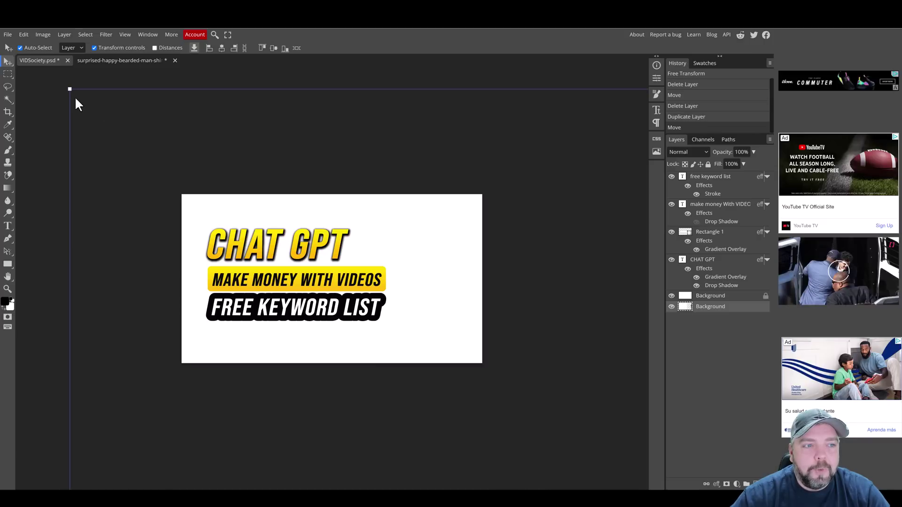
pyautogui.moveTo(69, 89); pyautogui.dragTo(423, 332)
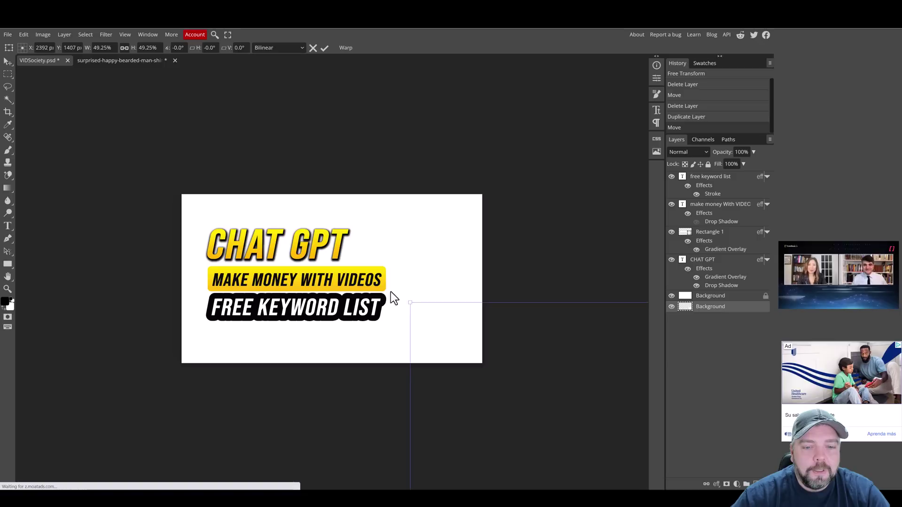
pyautogui.moveTo(391, 293); pyautogui.dragTo(147, 129)
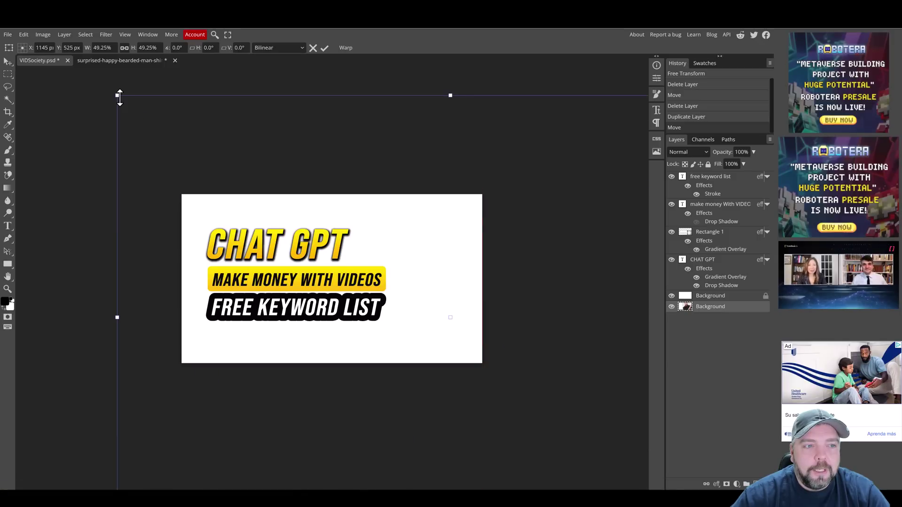
pyautogui.moveTo(126, 100); pyautogui.dragTo(179, 208)
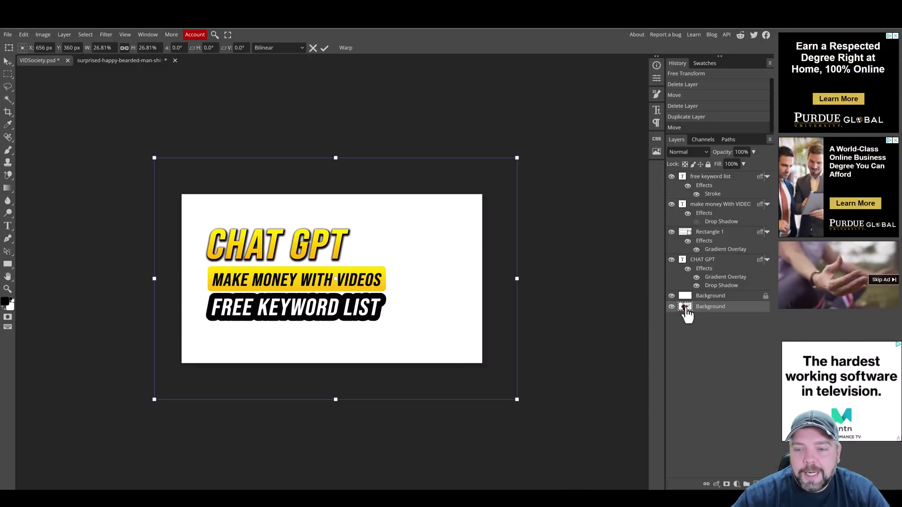
pyautogui.moveTo(684, 305); pyautogui.dragTo(686, 293)
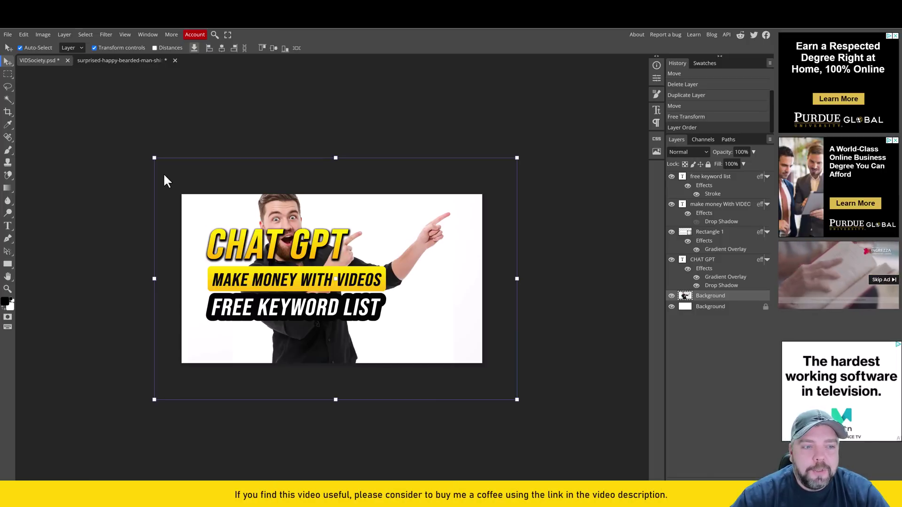
# Scale the man's layer to 71.05% of its current size and place him on the right side of the thumbnail
pyautogui.moveTo(151, 158); pyautogui.dragTo(260, 233)
pyautogui.moveTo(351, 342); pyautogui.dragTo(214, 307)
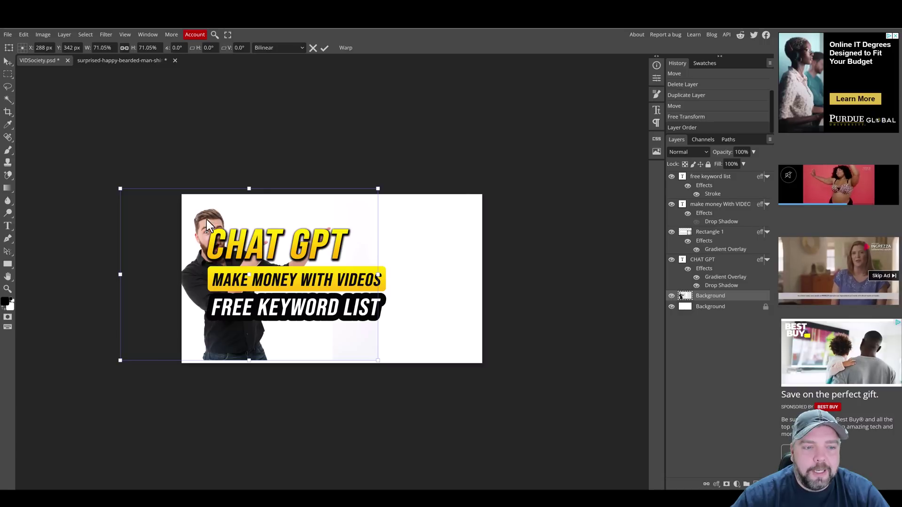
pyautogui.moveTo(207, 219); pyautogui.dragTo(404, 226)
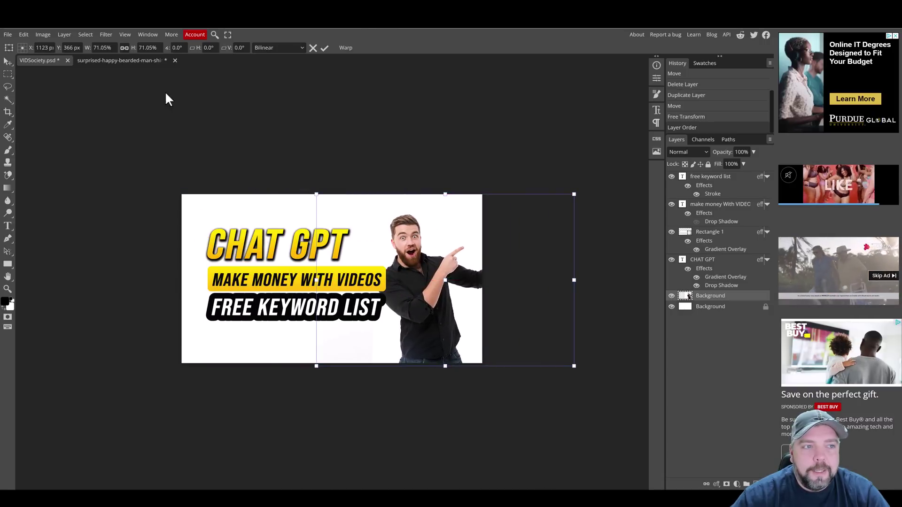
# Flip the man horizontally so he points at the text, and reposition him fully inside the canvas's right side
pyautogui.click(23, 35)
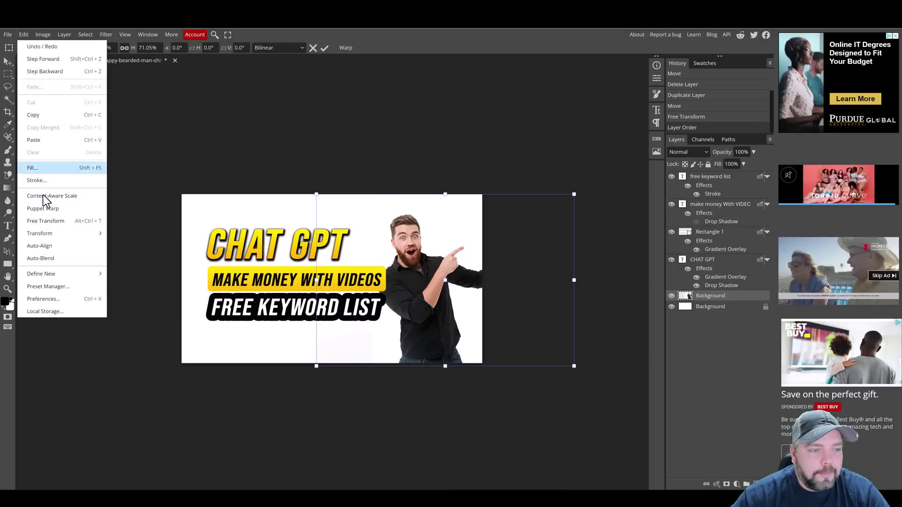
pyautogui.moveTo(44, 231)
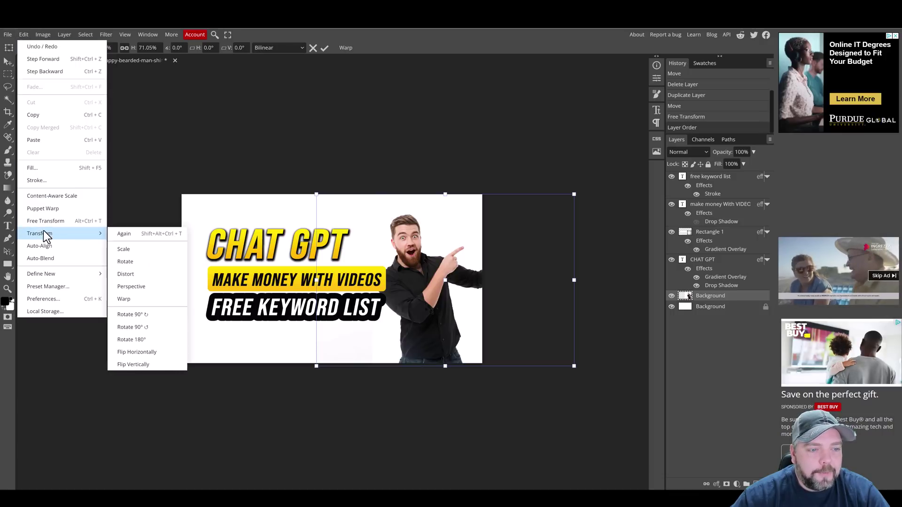
pyautogui.click(134, 351)
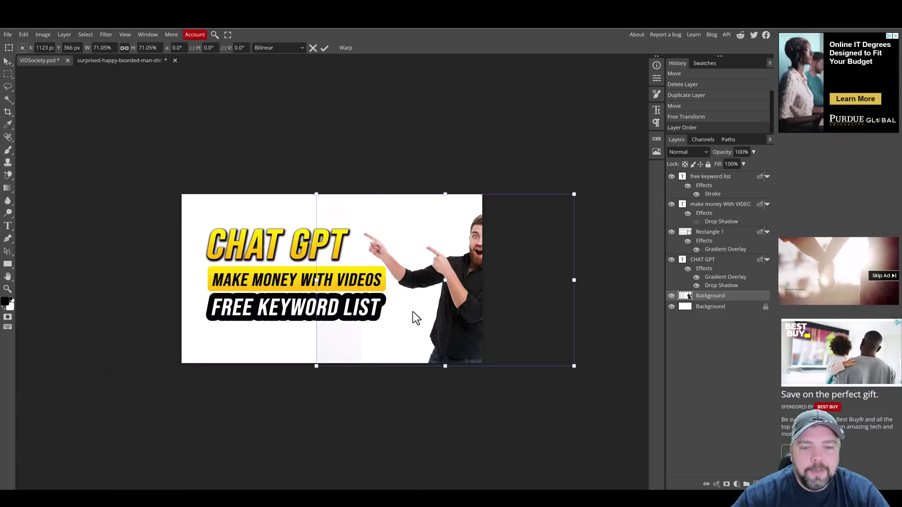
pyautogui.moveTo(449, 280); pyautogui.dragTo(439, 278)
pyautogui.moveTo(427, 277); pyautogui.dragTo(421, 278)
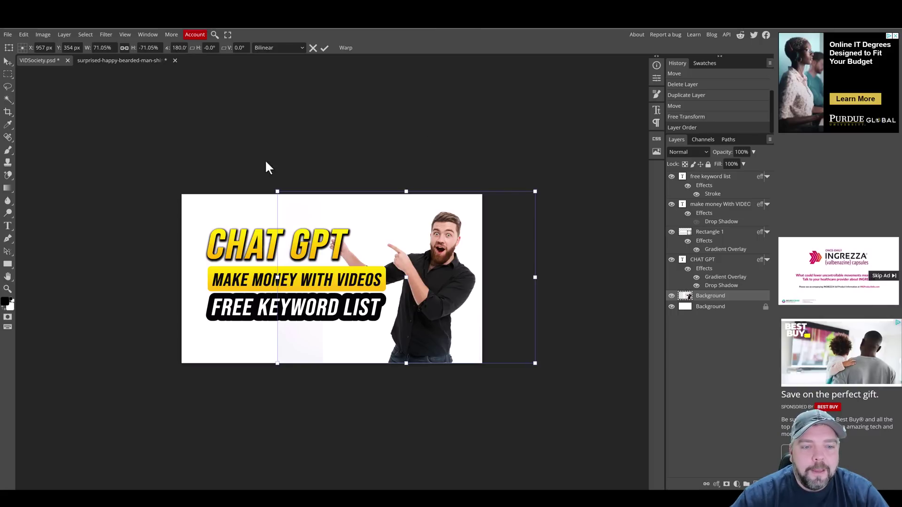
pyautogui.press('Return')
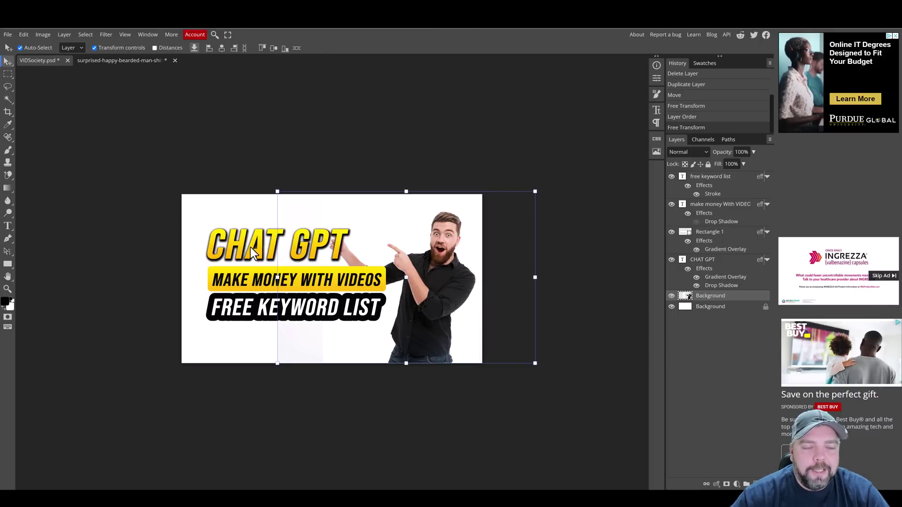
# Move the CHAT GPT title up and shrink it to clear the man's pointing hand, and show its character settings
pyautogui.moveTo(250, 242); pyautogui.dragTo(244, 240)
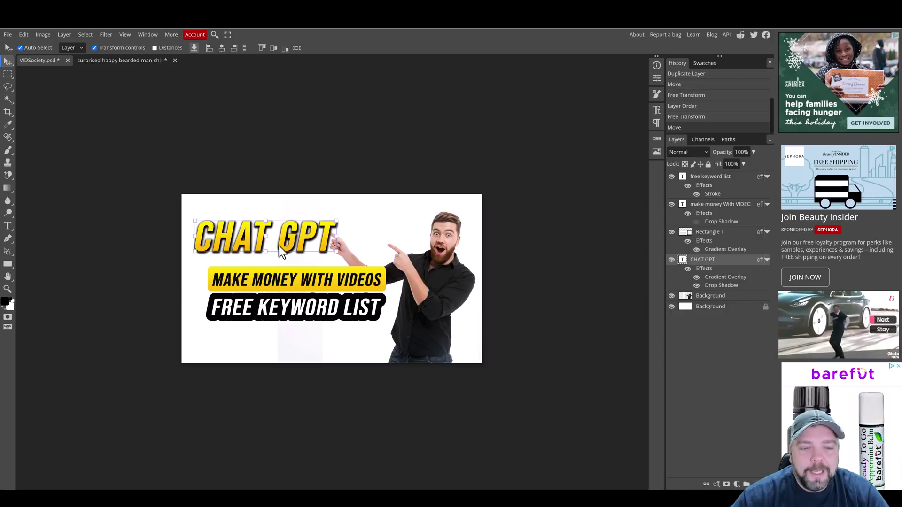
pyautogui.moveTo(338, 221); pyautogui.dragTo(304, 229)
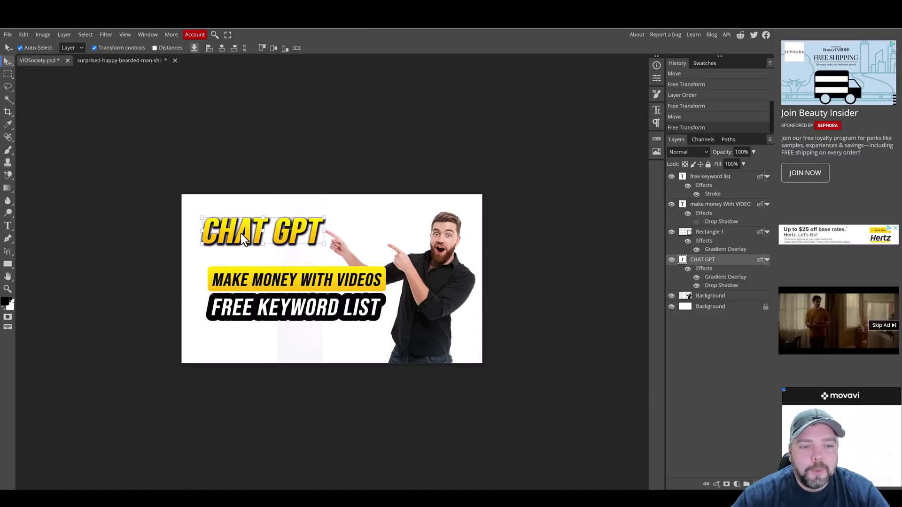
pyautogui.doubleClick(240, 233)
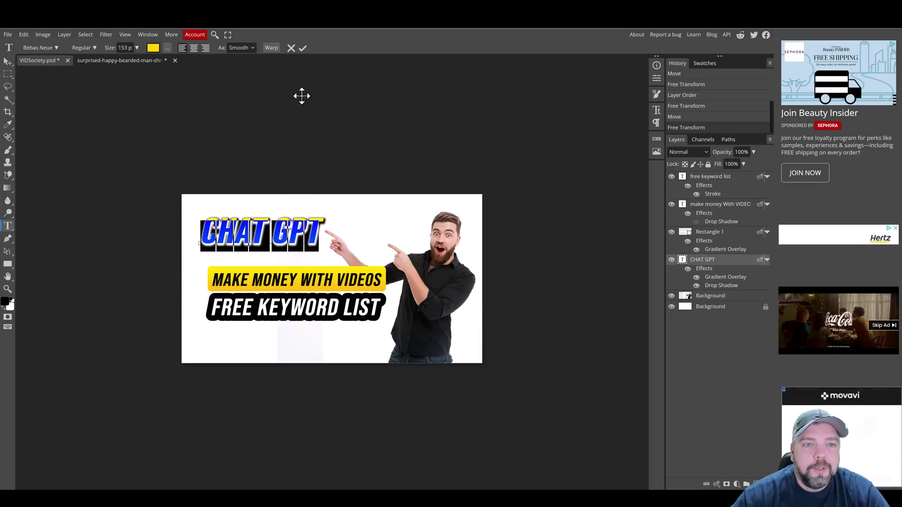
pyautogui.click(303, 49)
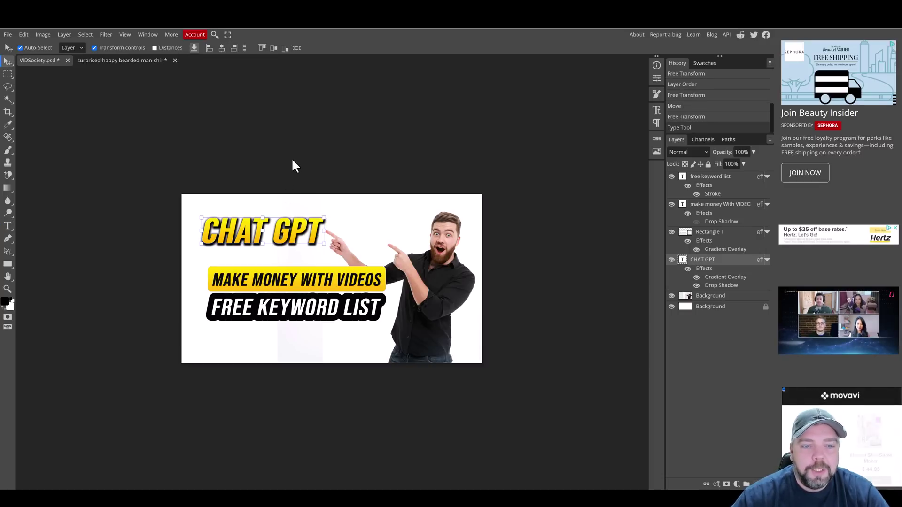
pyautogui.click(656, 109)
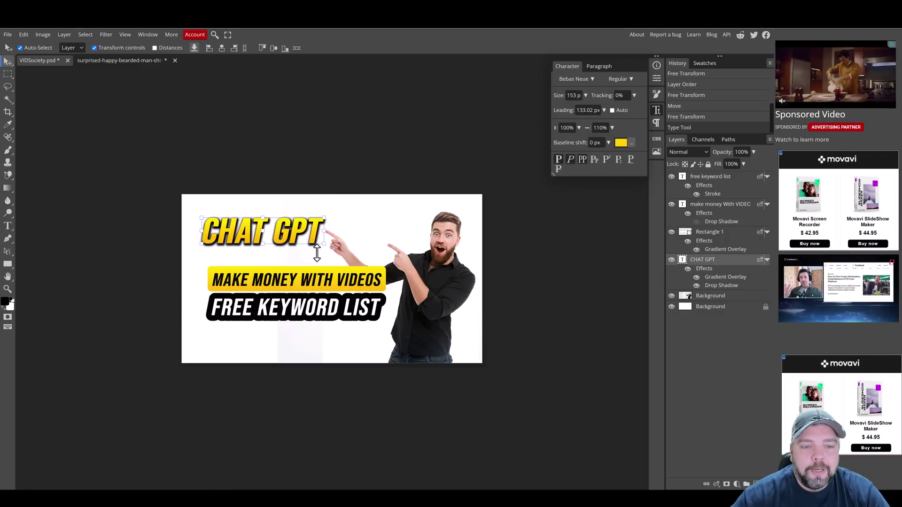
# Move the yellow rectangle, the MAKE MONEY WITH VIDEOS text and the FREE KEYWORD LIST text up beneath the CHAT GPT title
pyautogui.moveTo(317, 270); pyautogui.dragTo(310, 255)
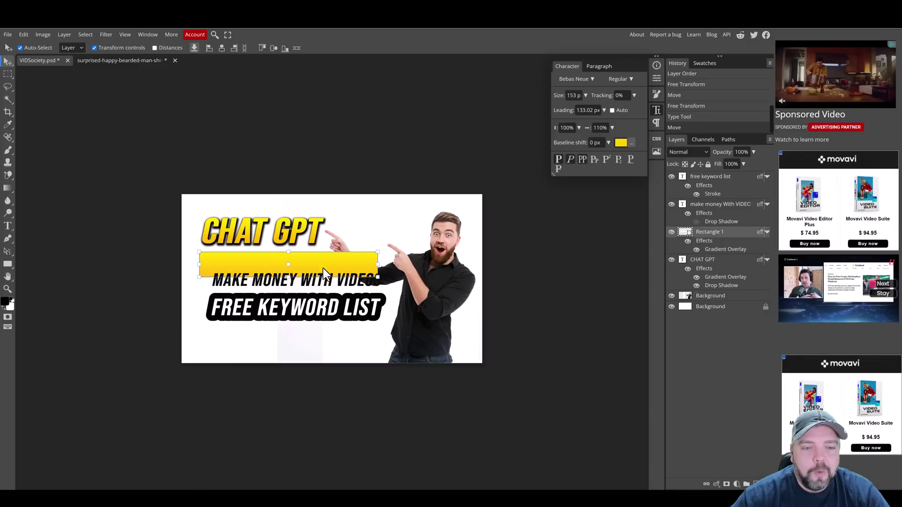
pyautogui.hotkey('ctrl', 't')
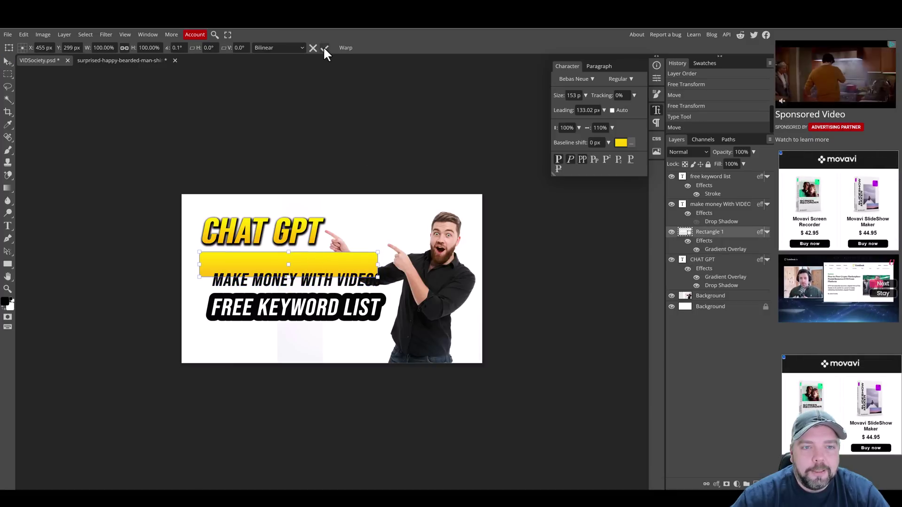
pyautogui.click(325, 48)
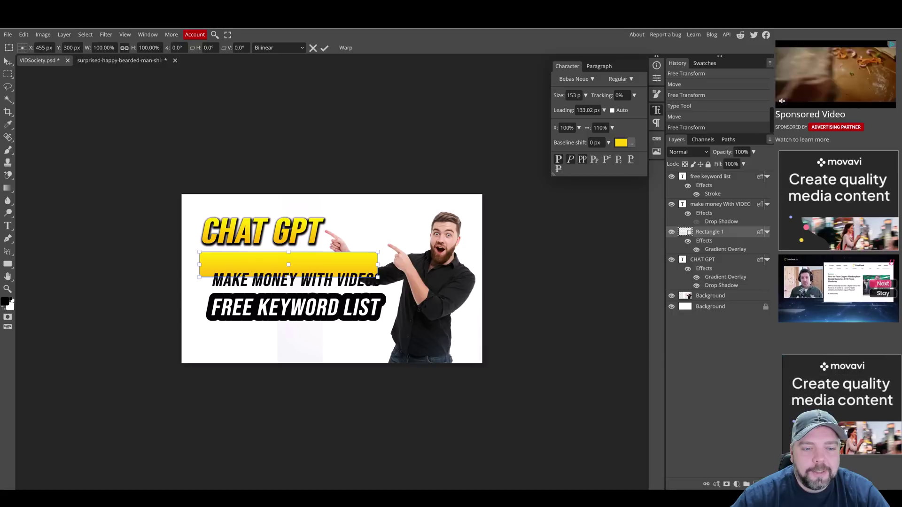
pyautogui.click(324, 47)
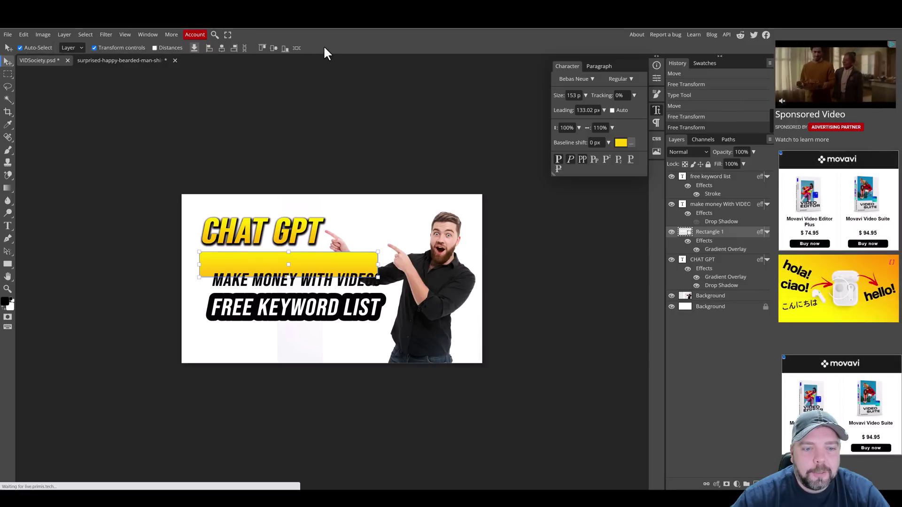
pyautogui.moveTo(304, 287); pyautogui.dragTo(301, 274)
pyautogui.moveTo(284, 312); pyautogui.dragTo(271, 299)
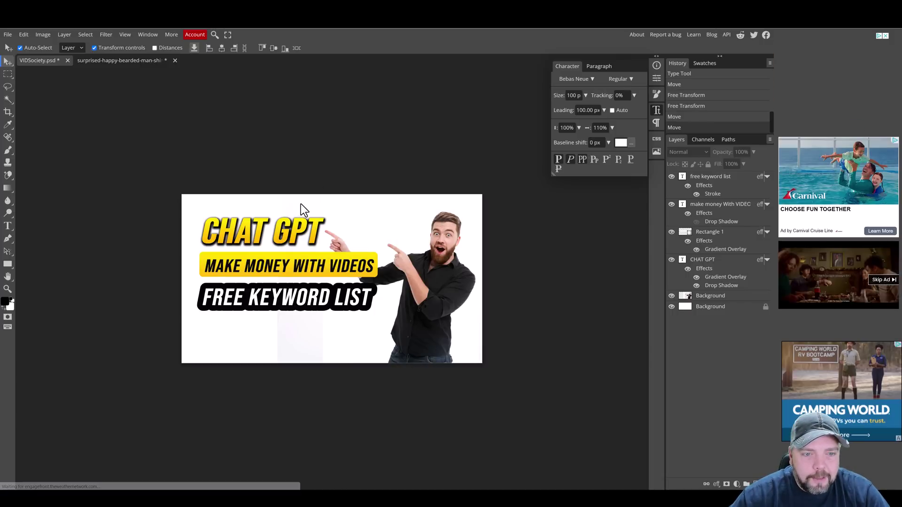
# Erase the leftover grey patch below the text from the man's layer with the Magic Eraser at tolerance 40
pyautogui.click(415, 320)
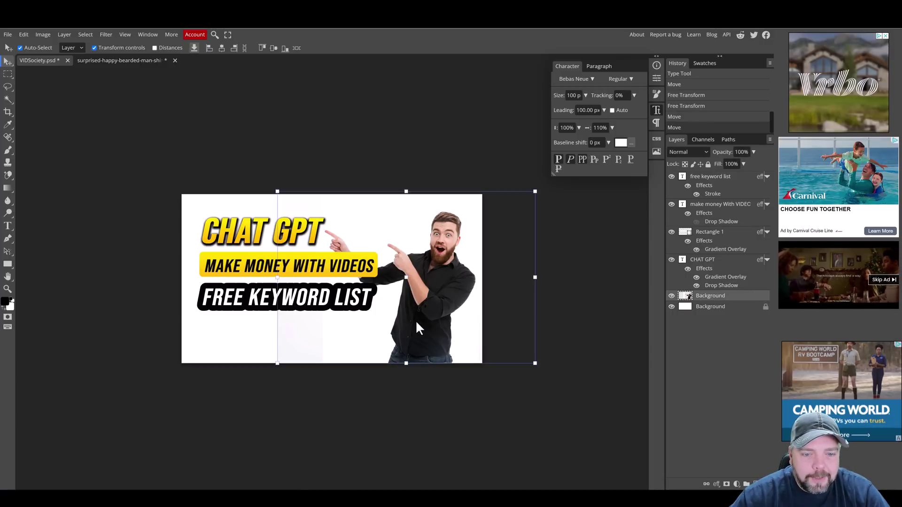
pyautogui.click(303, 347)
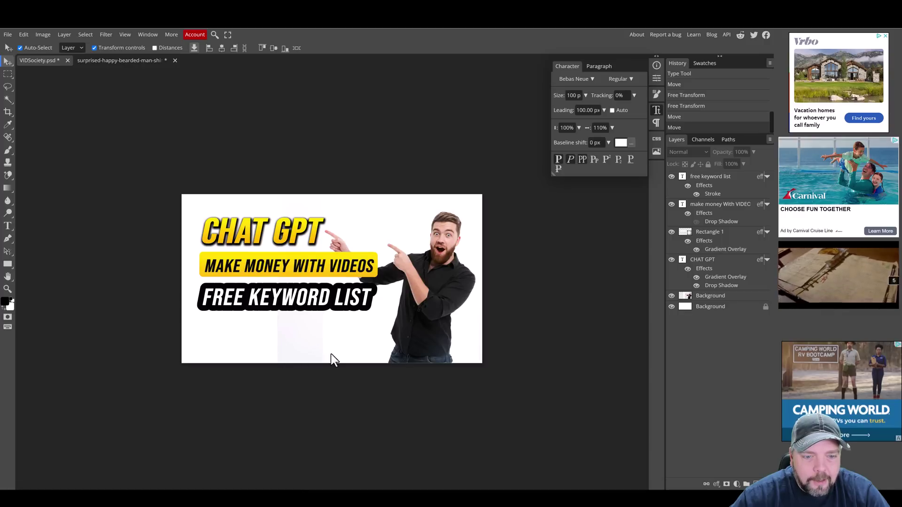
pyautogui.click(432, 319)
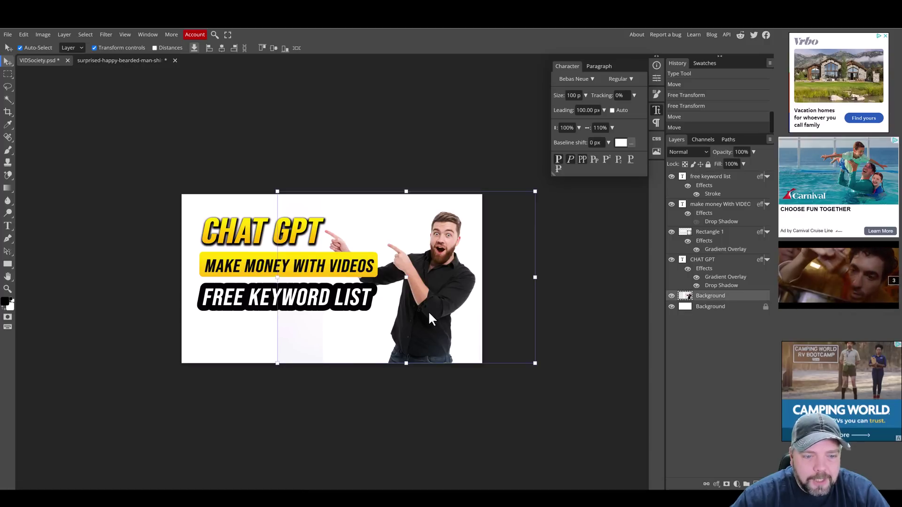
pyautogui.click(8, 175)
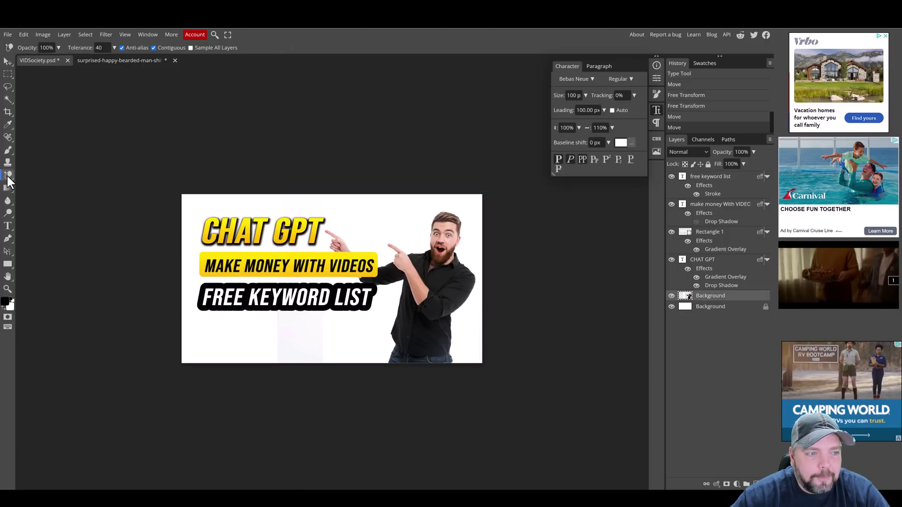
pyautogui.click(304, 337)
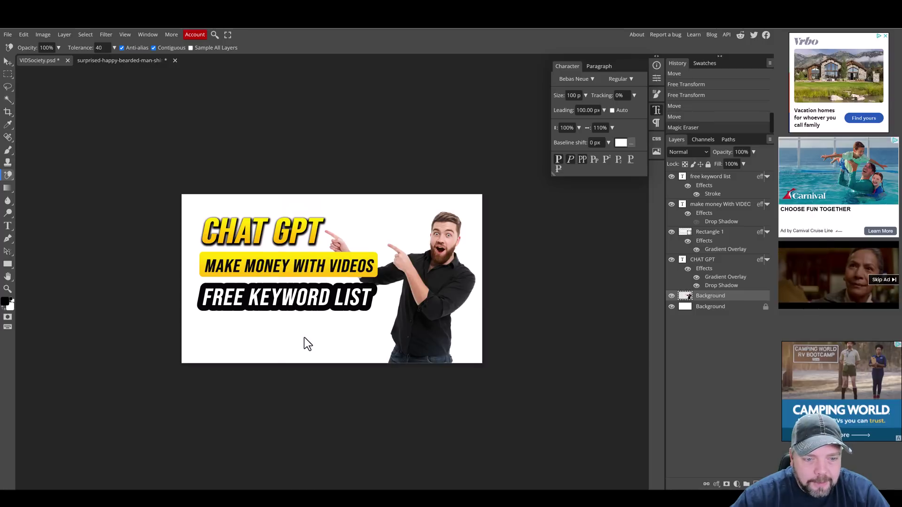
# Nudge the man slightly toward the right edge of the canvas with the Move tool and deselect his layer
pyautogui.click(10, 63)
pyautogui.moveTo(442, 267); pyautogui.dragTo(445, 266)
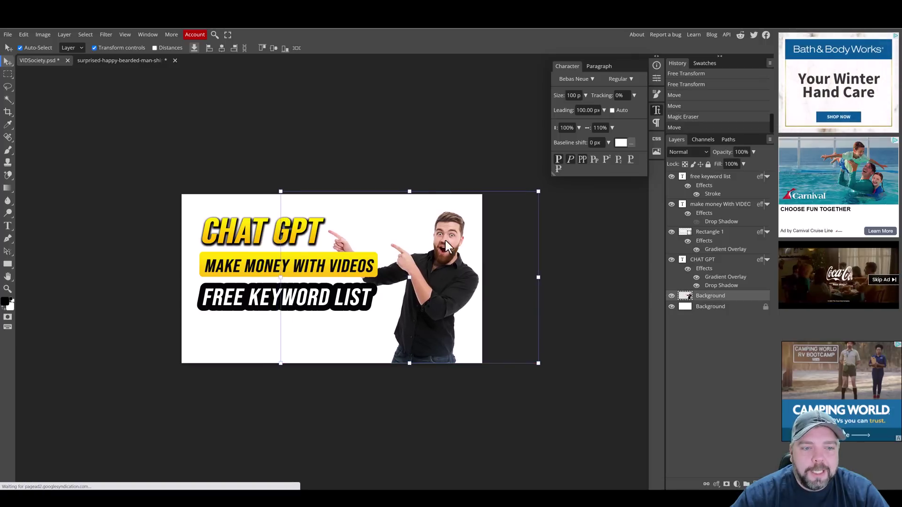
pyautogui.click(416, 122)
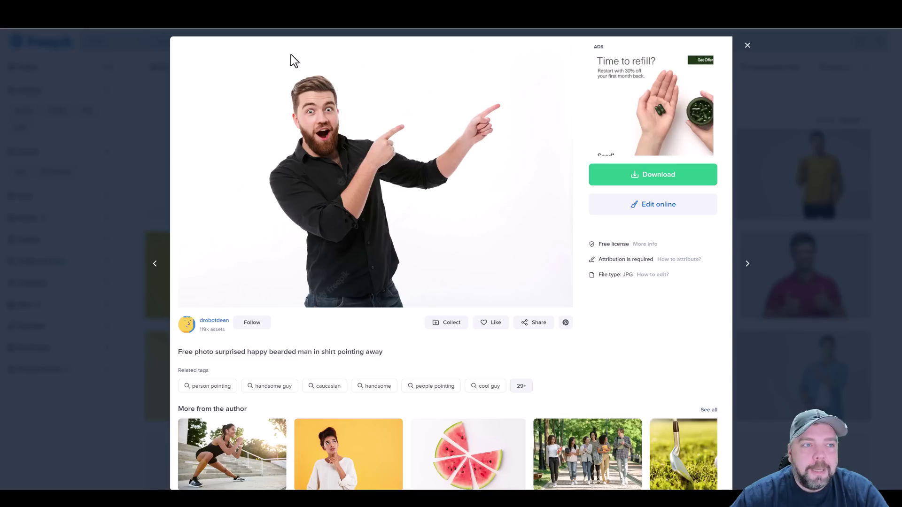
# Switch to Freepik, close the photo preview, search for "background" and browse the resulting images
pyautogui.click(747, 46)
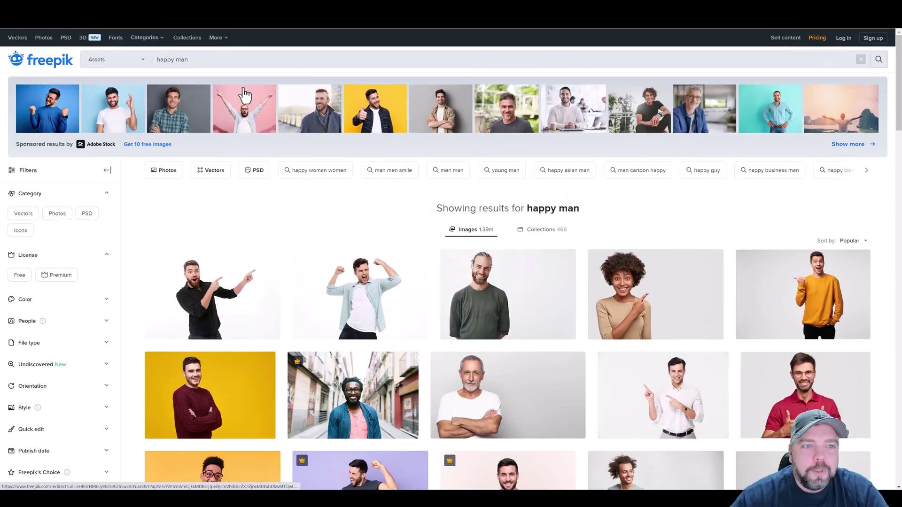
pyautogui.moveTo(205, 60); pyautogui.dragTo(120, 66)
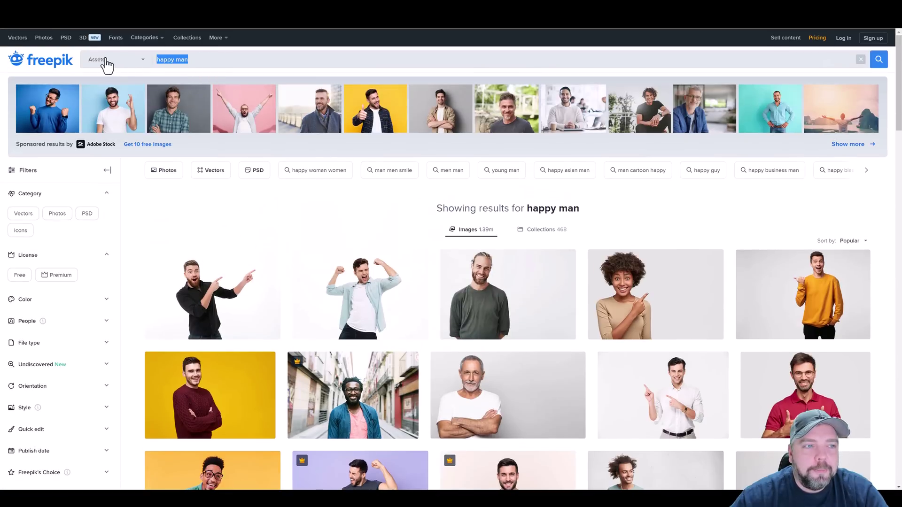
pyautogui.write('ba')
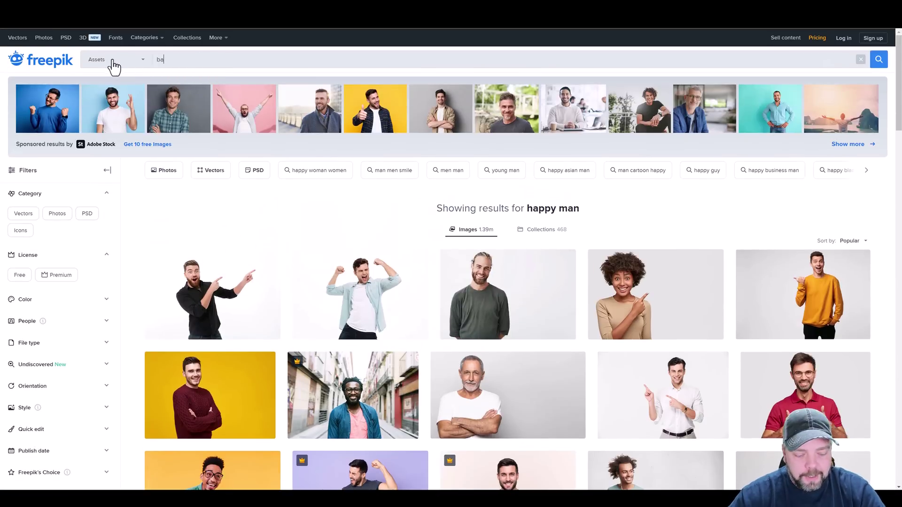
pyautogui.write('ckground')
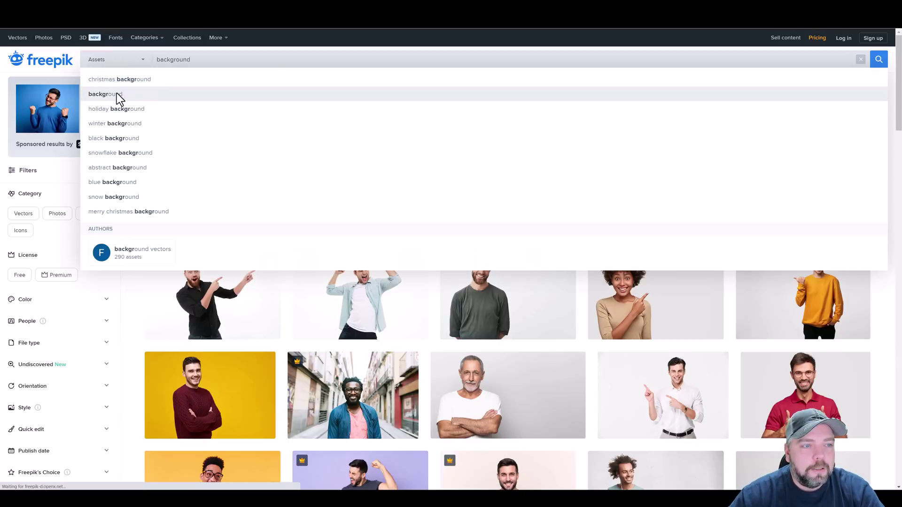
pyautogui.click(117, 94)
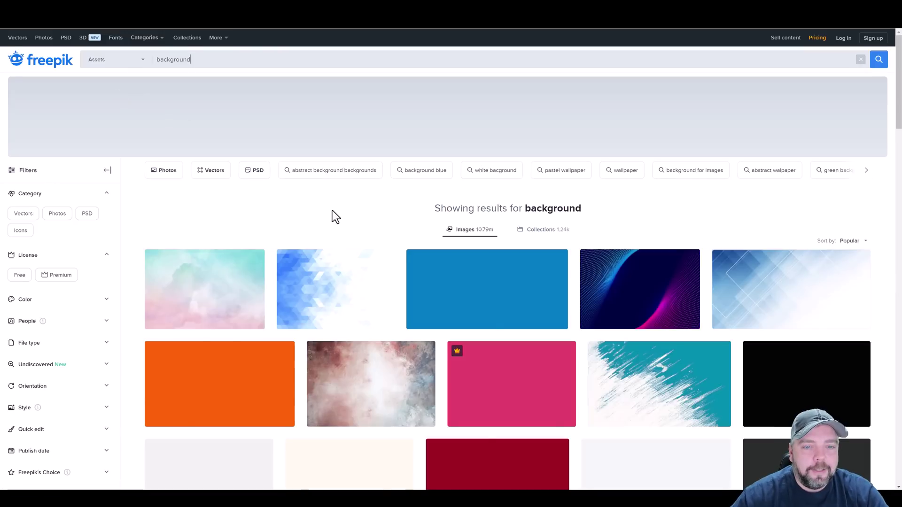
pyautogui.scroll(-2, 371, 263)
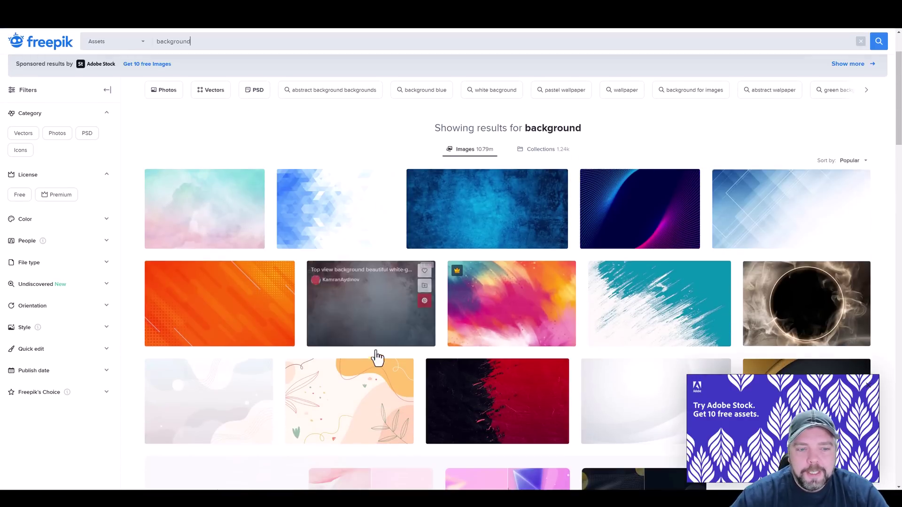
# Browse the background results, open the blue grunge wall texture image and bring up its free download option
pyautogui.scroll(-4, 377, 359)
pyautogui.scroll(4, 491, 348)
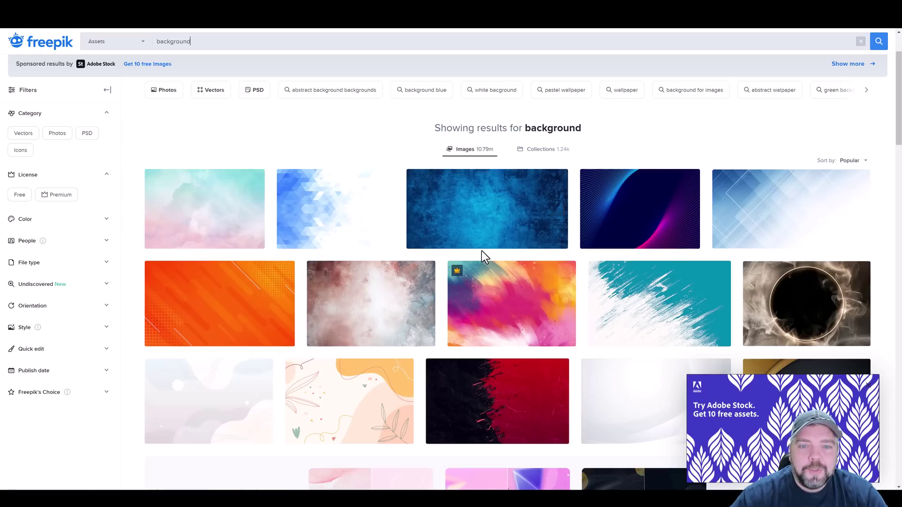
pyautogui.click(489, 212)
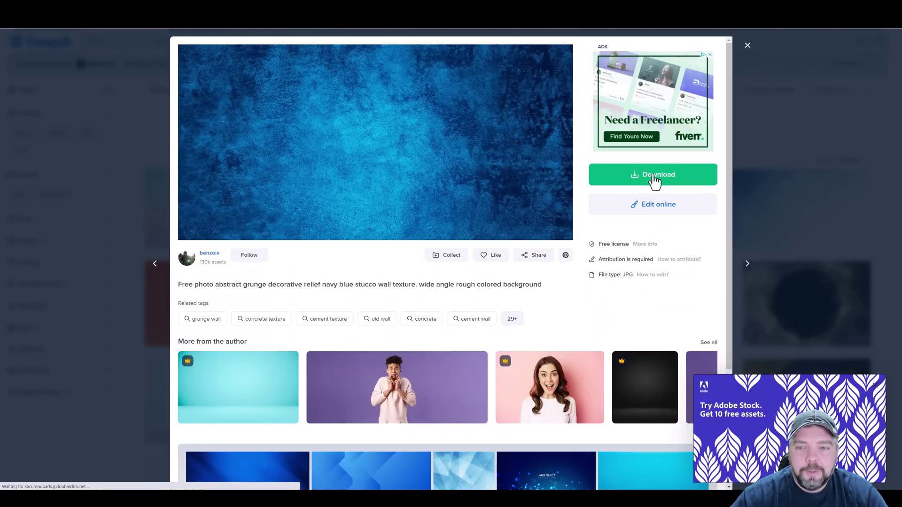
pyautogui.click(654, 180)
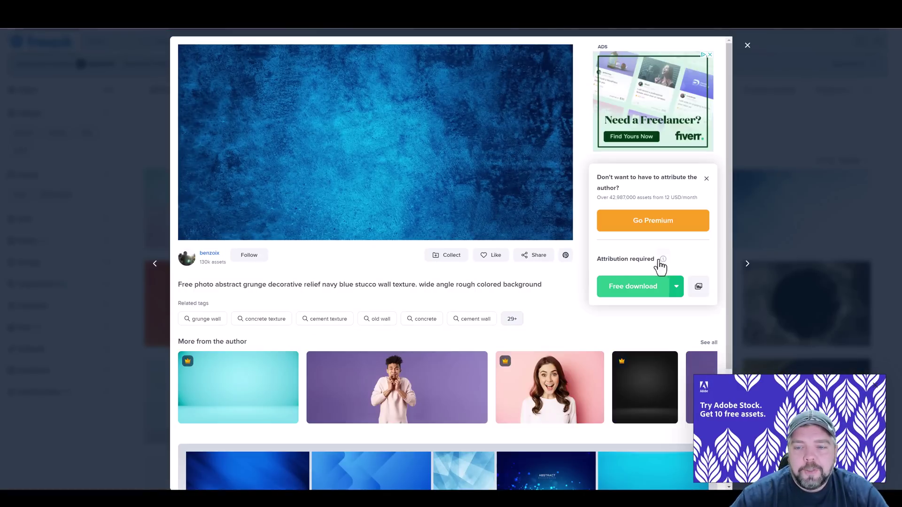
# Open the attribution instructions for the blue texture, copy the Web credit line and close the instructions
pyautogui.click(663, 260)
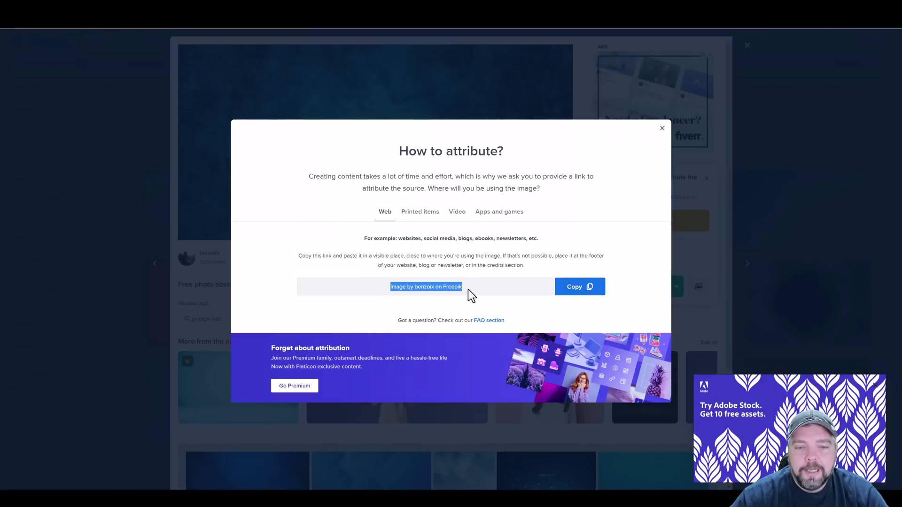
pyautogui.click(578, 287)
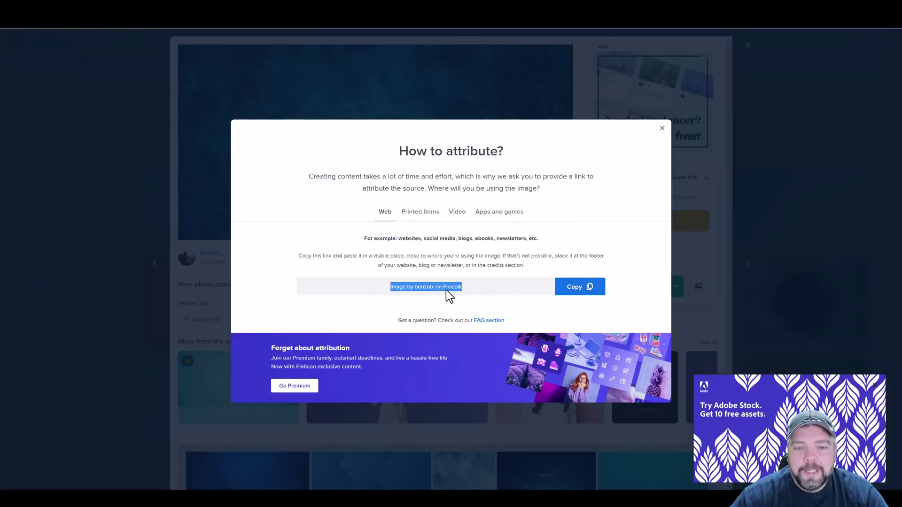
pyautogui.click(663, 128)
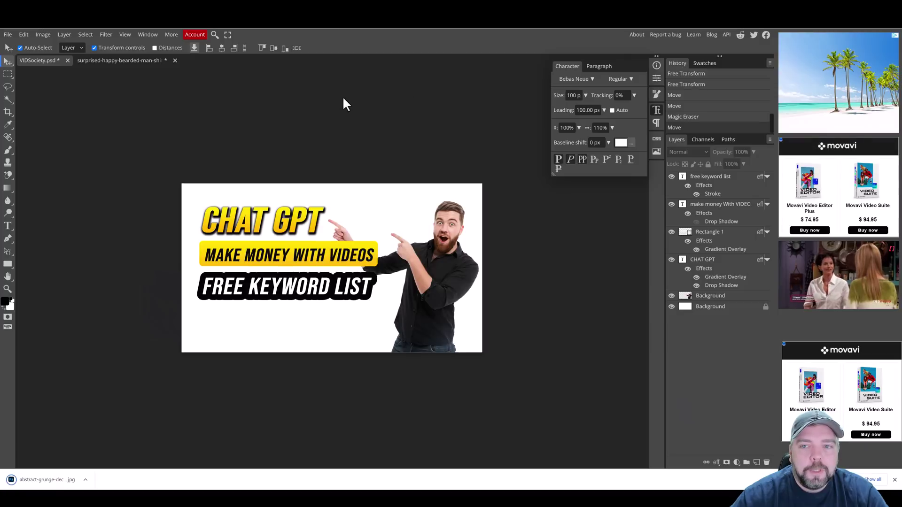
# Open the downloaded abstract-grunge image in Photopea, add it to VIDSociety.psd, and place its layer between the man and the white Background
pyautogui.click(8, 34)
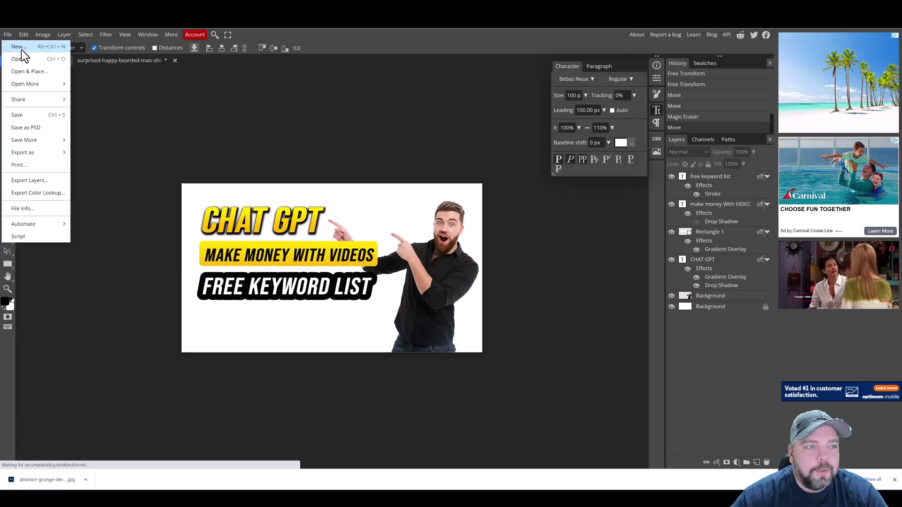
pyautogui.click(18, 61)
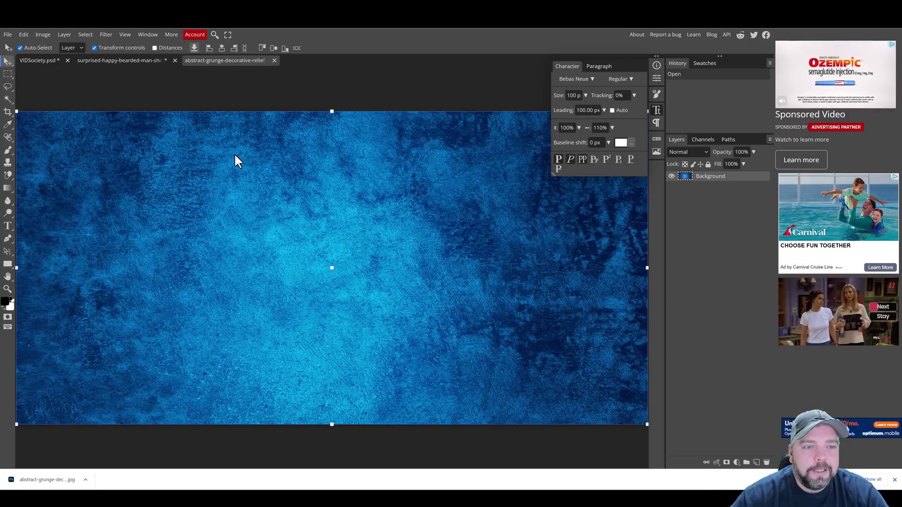
pyautogui.moveTo(234, 155); pyautogui.dragTo(295, 184)
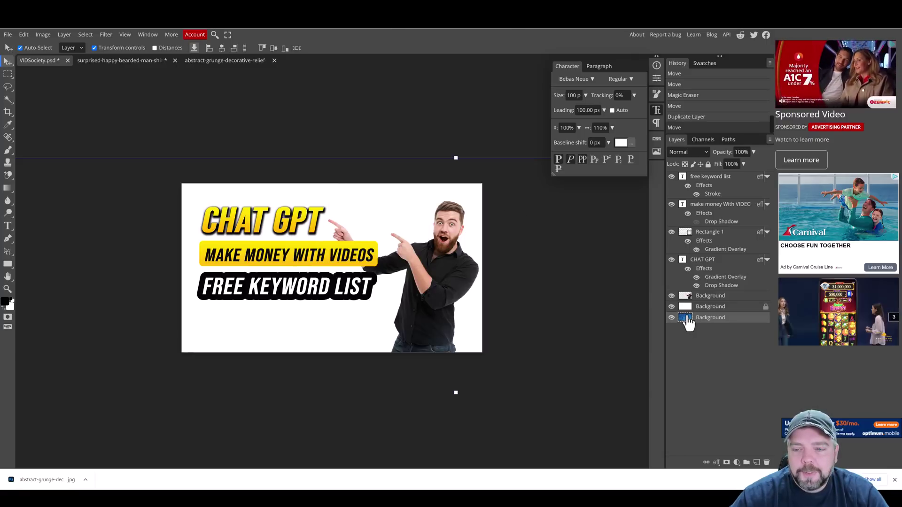
pyautogui.moveTo(687, 320); pyautogui.dragTo(686, 306)
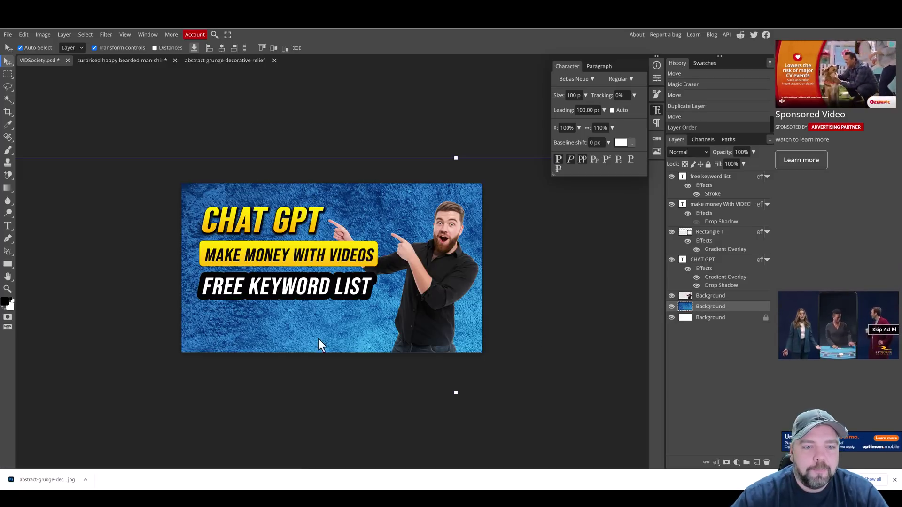
pyautogui.click(310, 105)
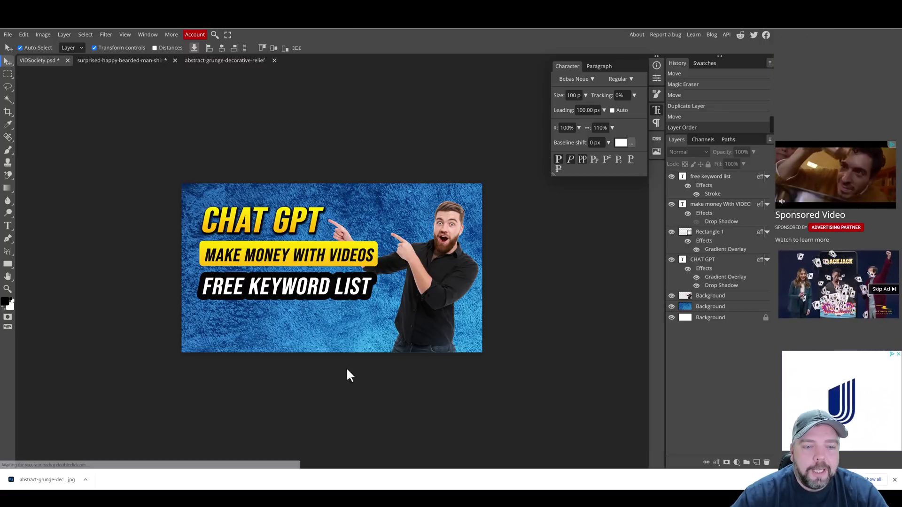
# Try a Box Blur on the blue texture layer, reducing the radius to 1 px
pyautogui.click(227, 327)
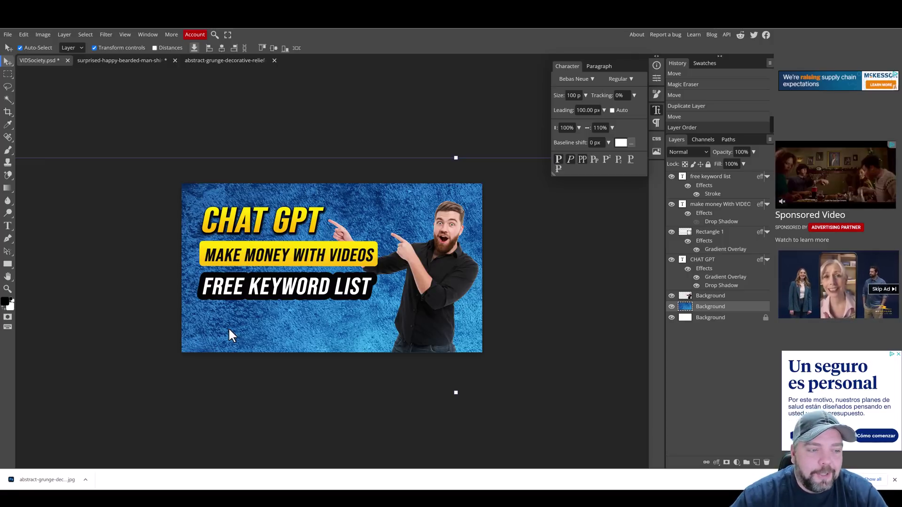
pyautogui.click(106, 35)
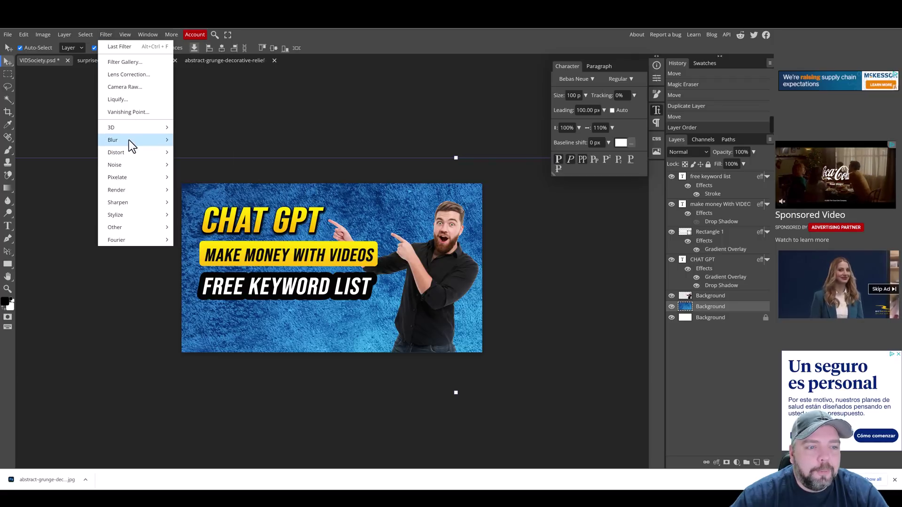
pyautogui.moveTo(128, 140)
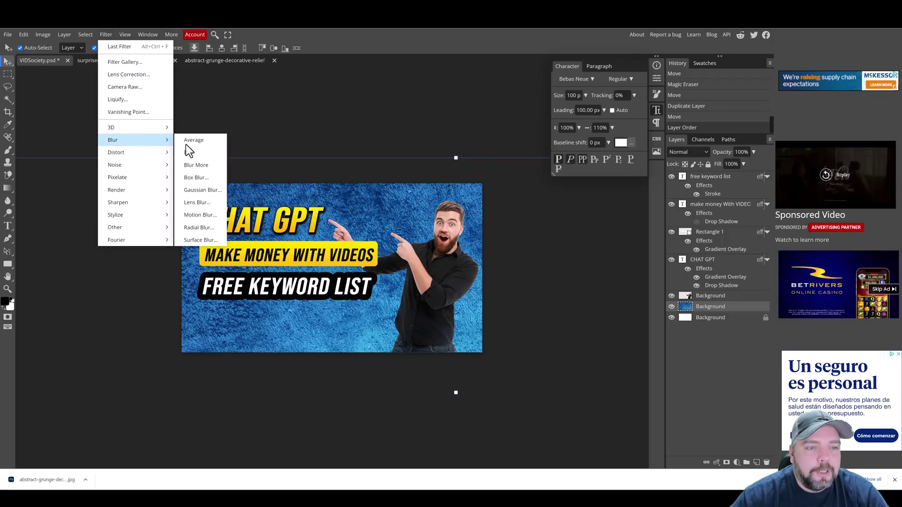
pyautogui.click(196, 177)
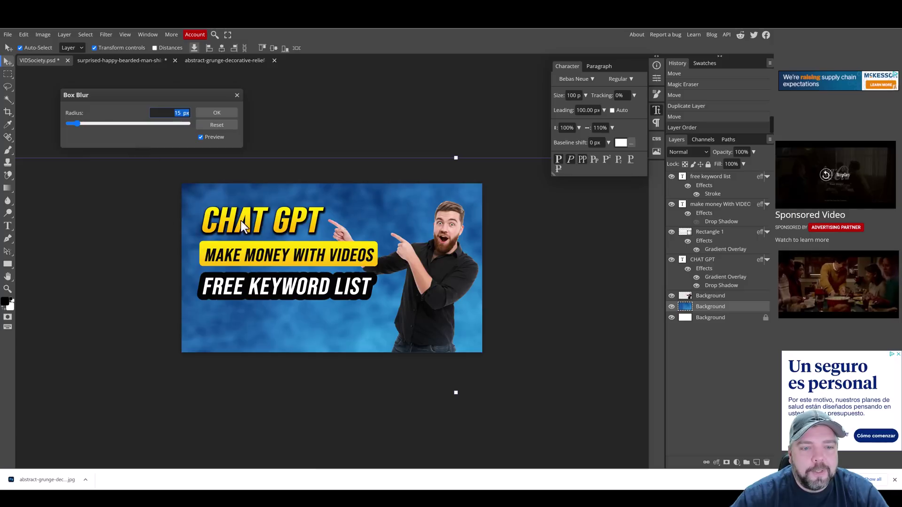
pyautogui.click(77, 121)
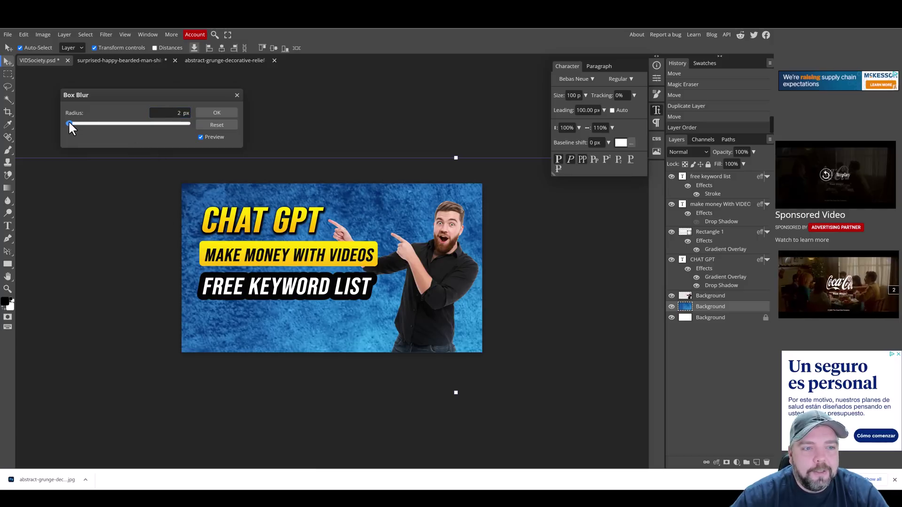
pyautogui.moveTo(71, 123); pyautogui.dragTo(72, 124)
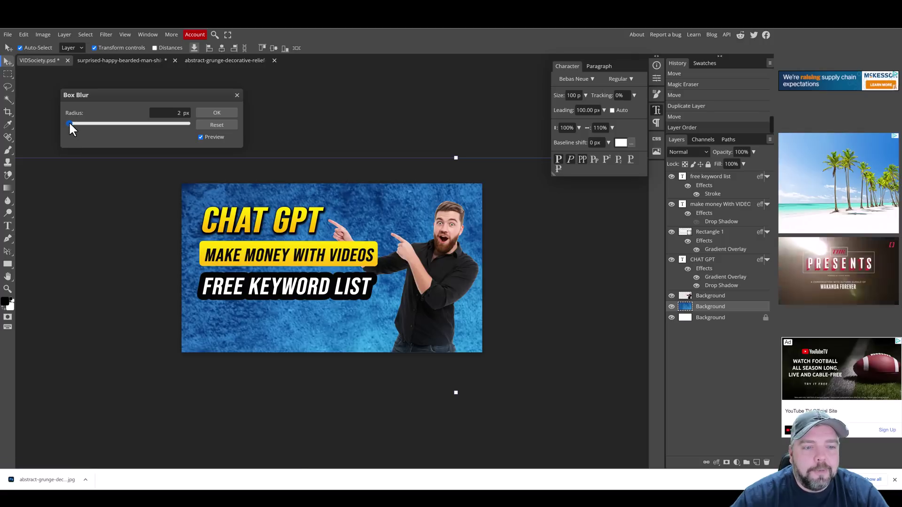
pyautogui.moveTo(70, 123); pyautogui.dragTo(56, 121)
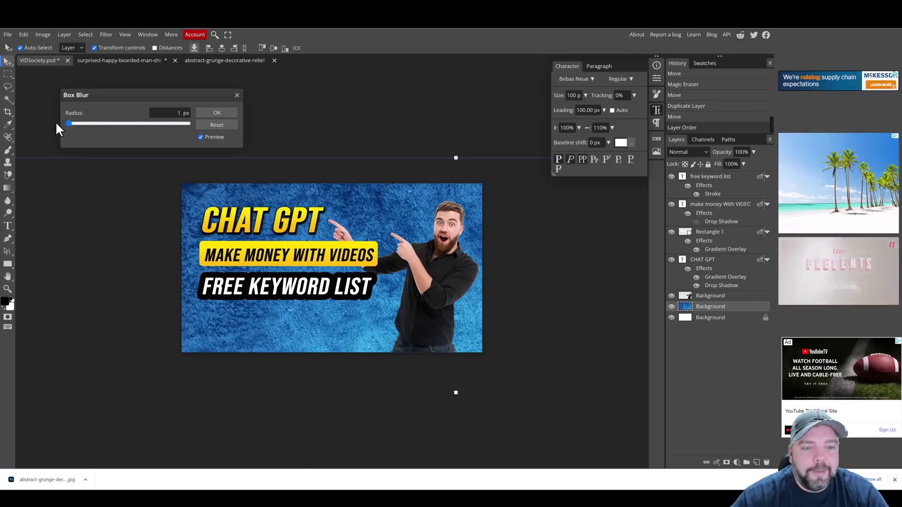
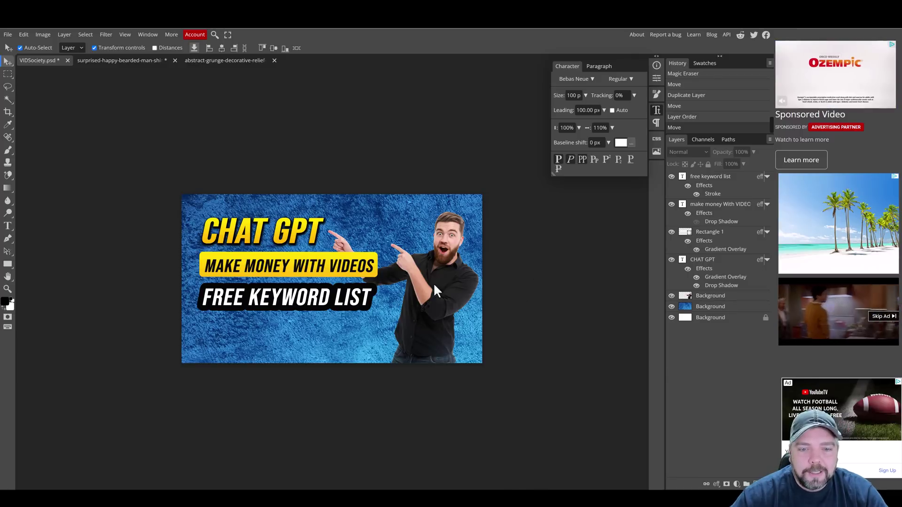
# Add an outside Stroke effect with a size of 13 px to the man's layer
pyautogui.click(421, 300)
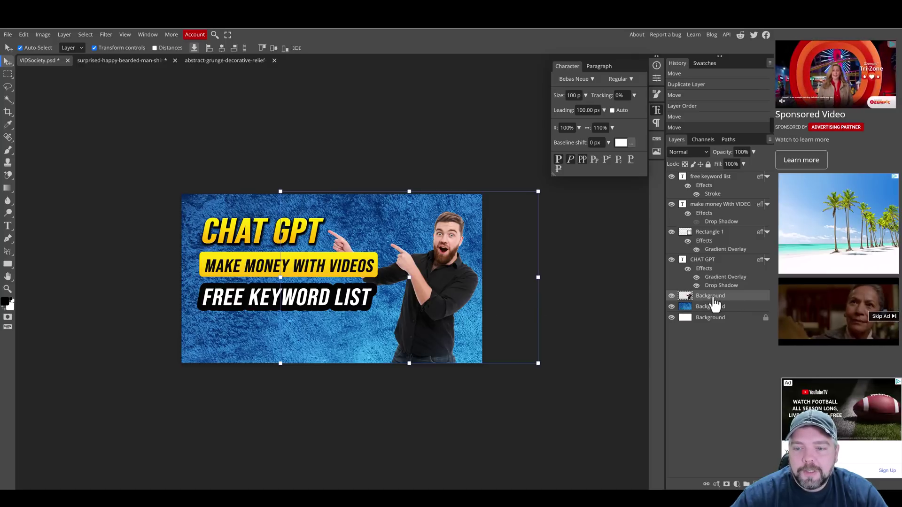
pyautogui.rightClick(685, 296)
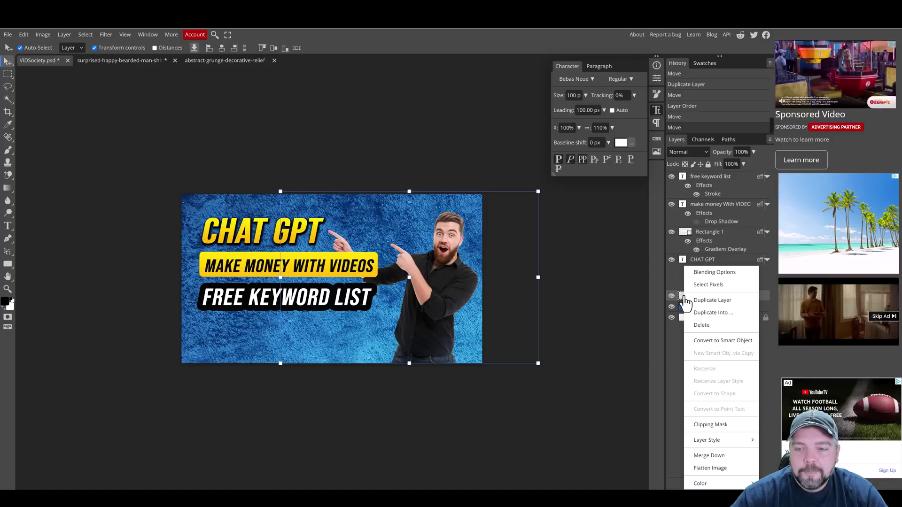
pyautogui.click(706, 272)
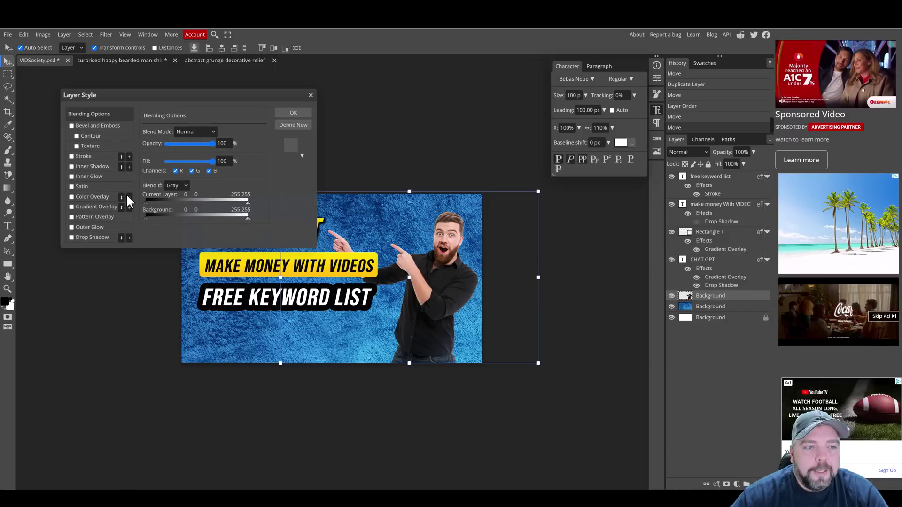
pyautogui.click(71, 156)
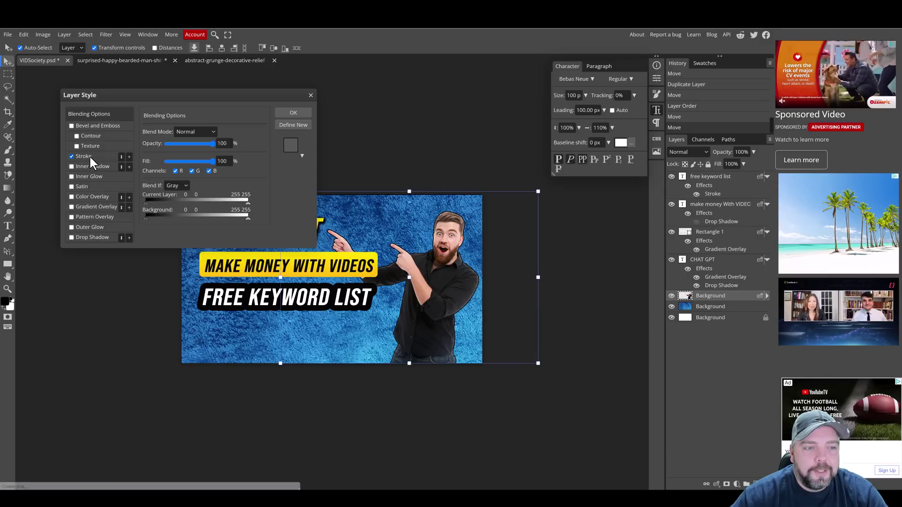
pyautogui.click(88, 155)
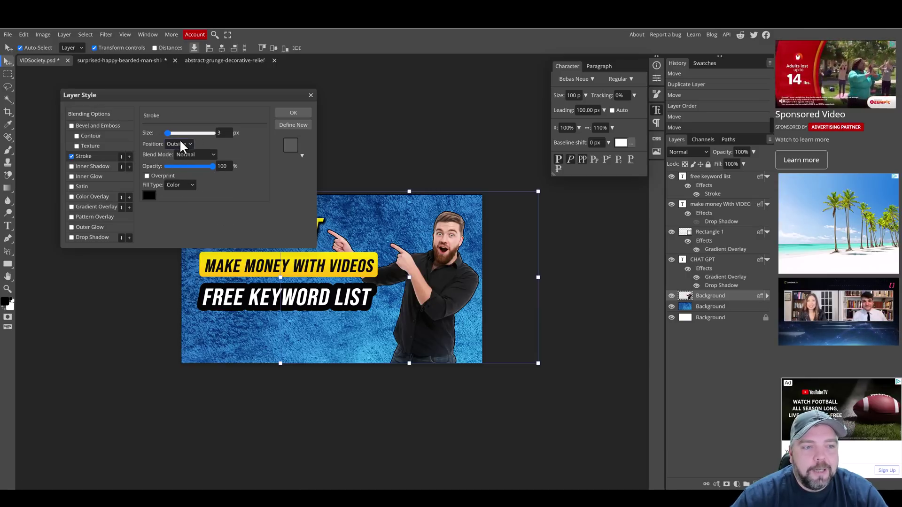
pyautogui.moveTo(168, 133); pyautogui.dragTo(171, 133)
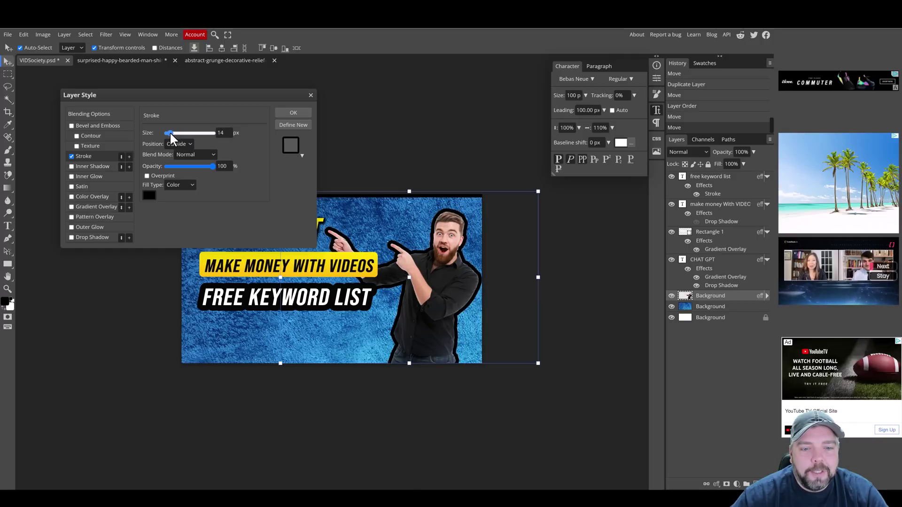
pyautogui.click(169, 132)
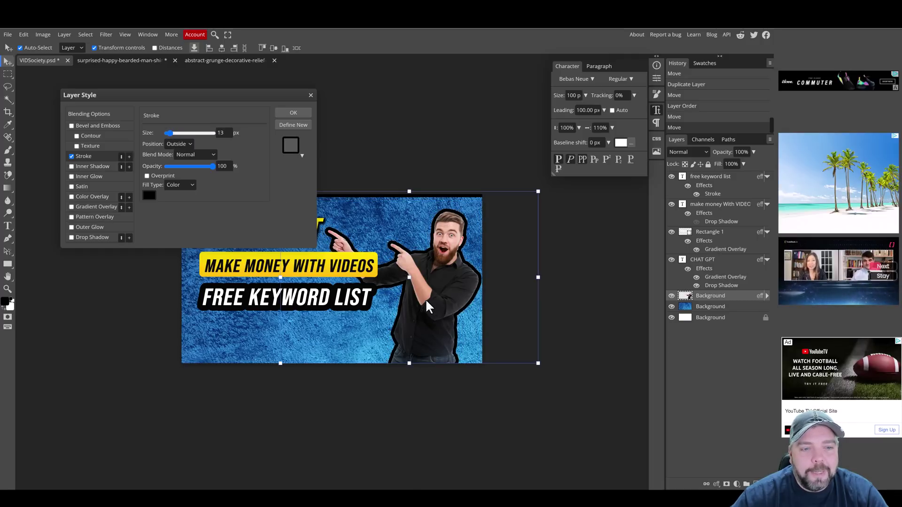
# Set the color of the man's stroke to white (ffffff) and apply the layer style
pyautogui.click(149, 196)
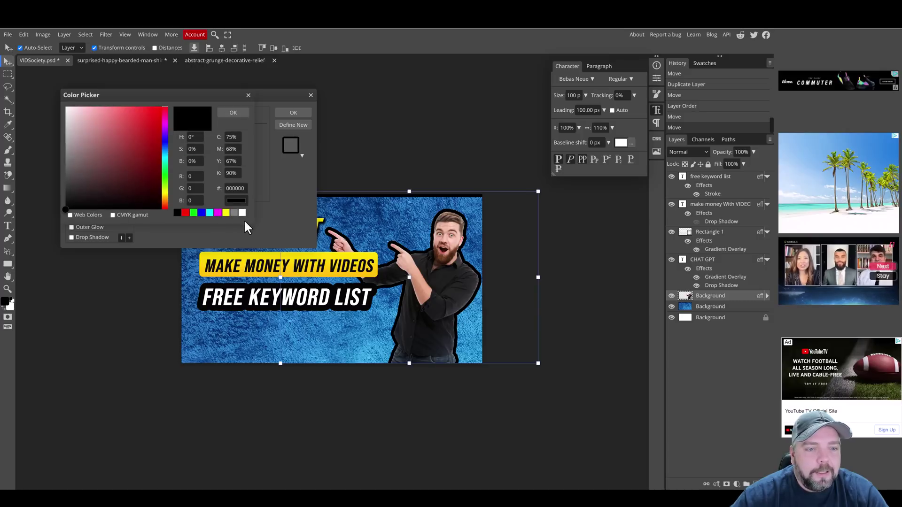
pyautogui.click(242, 213)
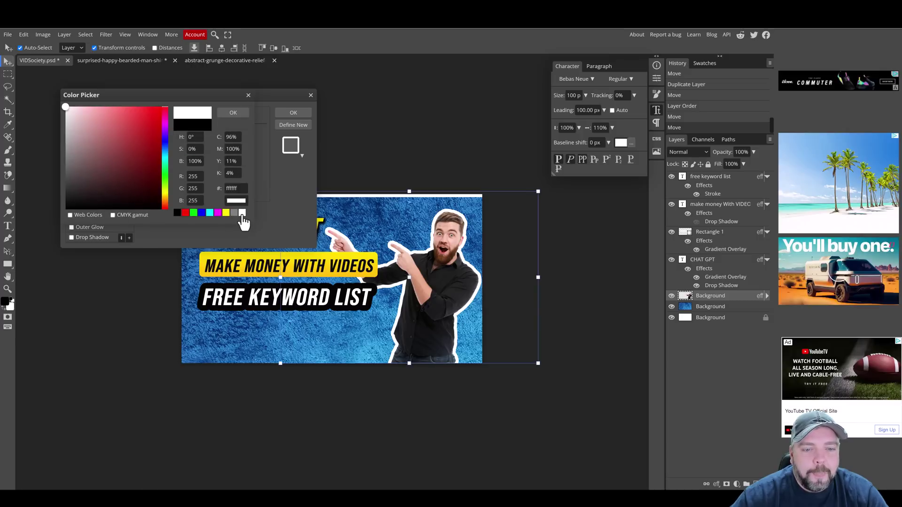
pyautogui.click(238, 113)
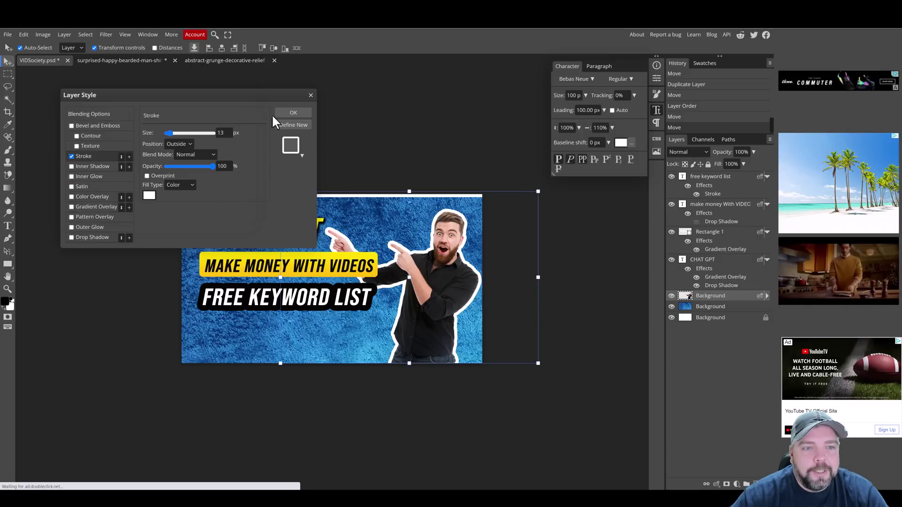
pyautogui.click(290, 112)
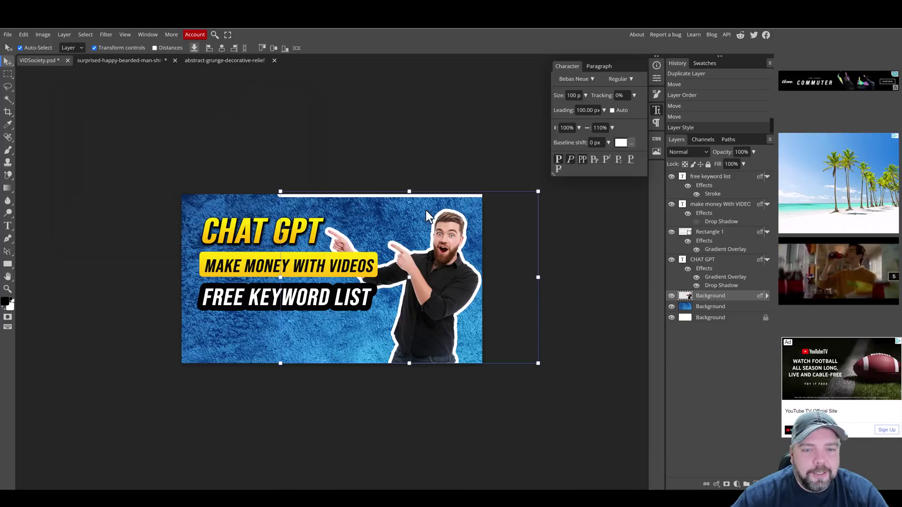
# Shift the man's layer left to expose its leftover white areas, and erase them beside him and along the canvas's lower edge with the Magic Eraser
pyautogui.moveTo(444, 227); pyautogui.dragTo(367, 235)
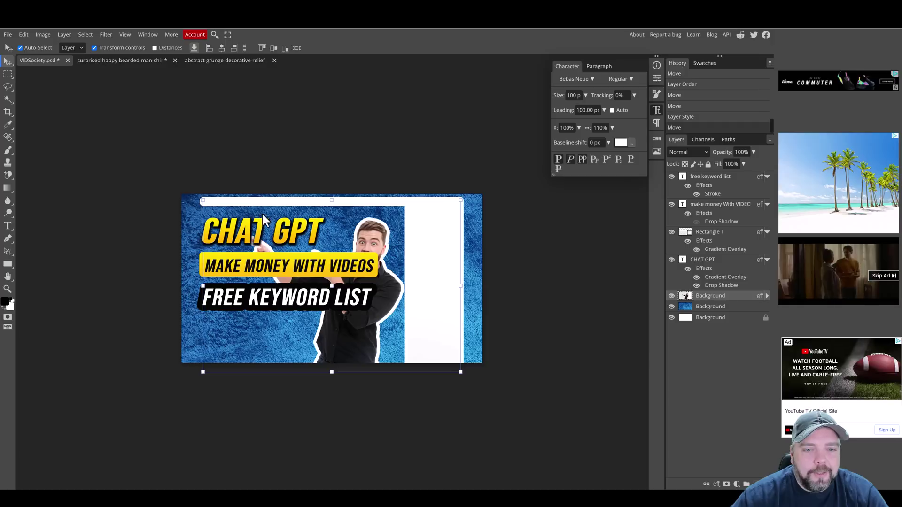
pyautogui.click(10, 175)
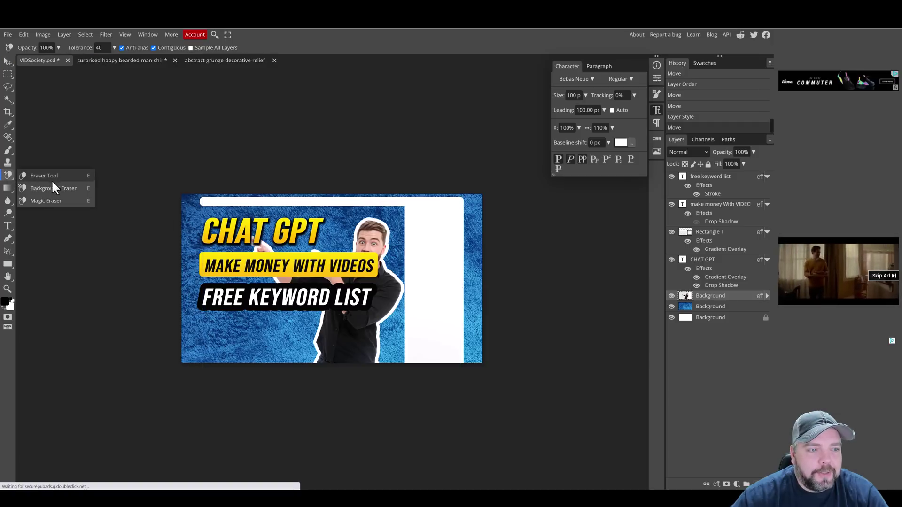
pyautogui.click(51, 200)
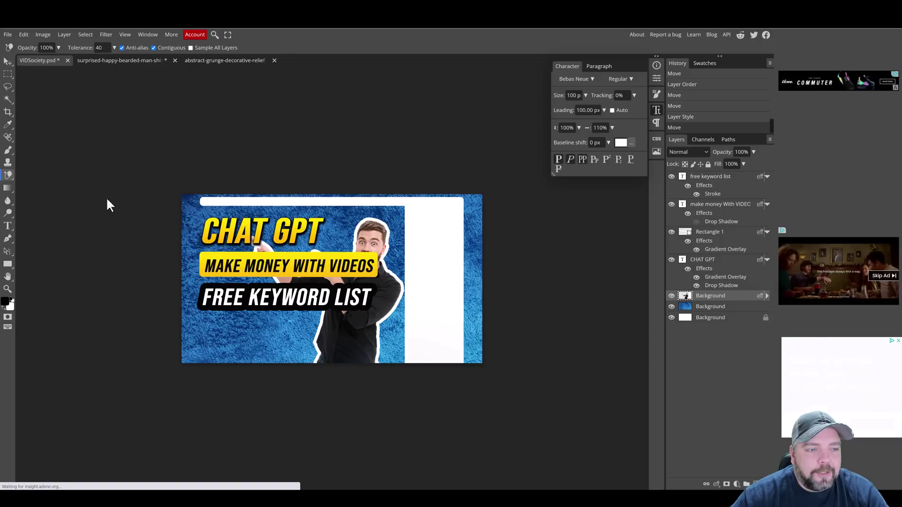
pyautogui.click(433, 231)
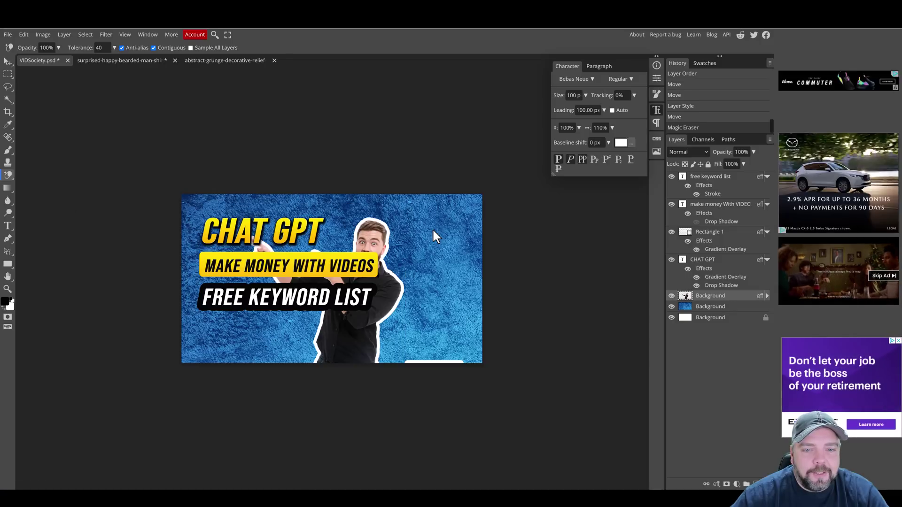
pyautogui.click(430, 360)
# Move the man's layer up to expose the leftover white strip below his arm, and erase the strip with the Magic Eraser
pyautogui.click(8, 62)
pyautogui.moveTo(371, 313)
pyautogui.mouseDown()
pyautogui.moveTo(369, 294)
pyautogui.moveTo(334, 272)
pyautogui.mouseUp()
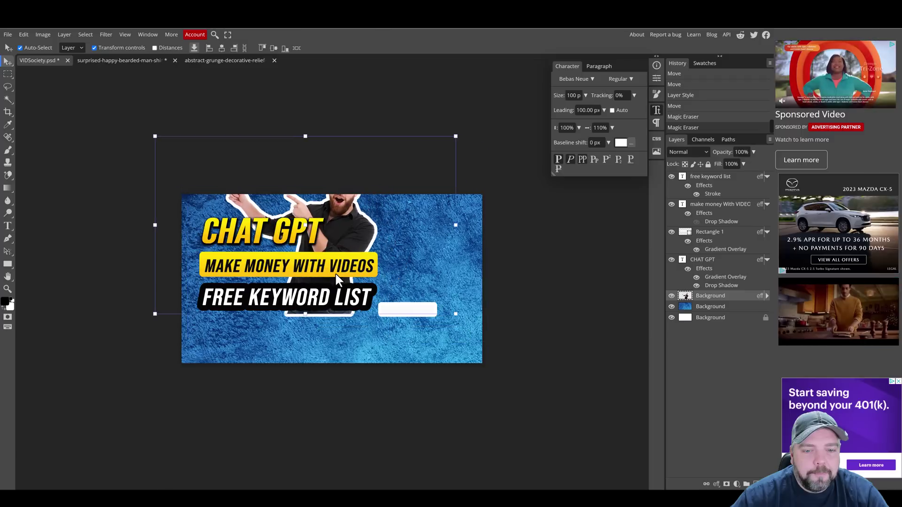
pyautogui.click(7, 175)
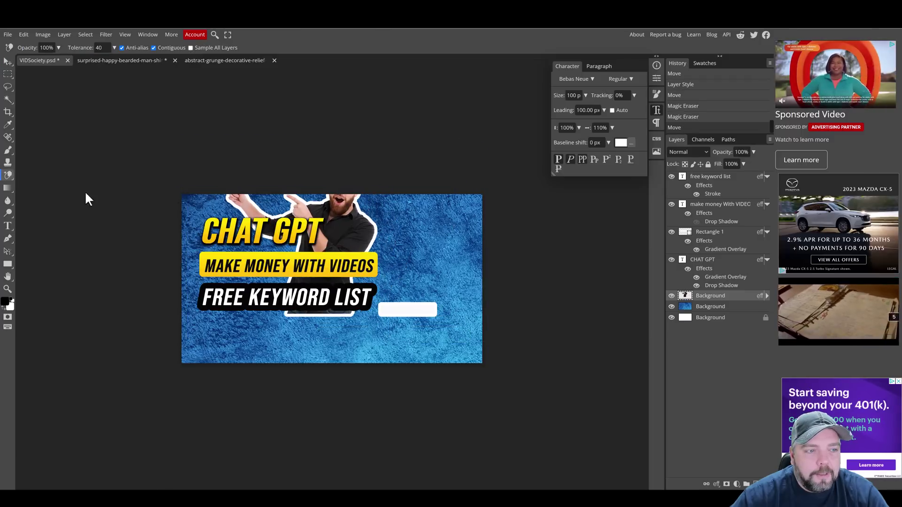
pyautogui.click(405, 310)
# Move the man's layer back to the right side of the canvas so he points at the text with his waist at the lower edge
pyautogui.click(7, 61)
pyautogui.moveTo(347, 210); pyautogui.dragTo(455, 257)
pyautogui.click(438, 146)
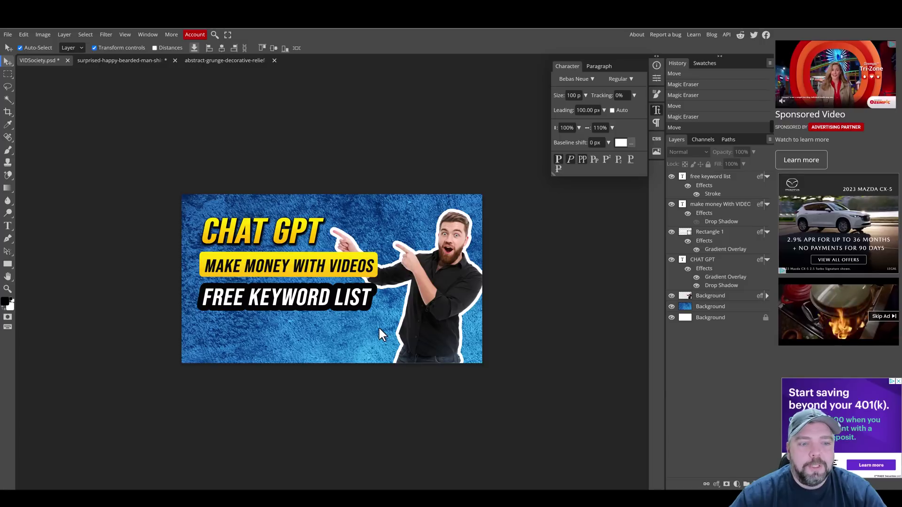
pyautogui.click(547, 318)
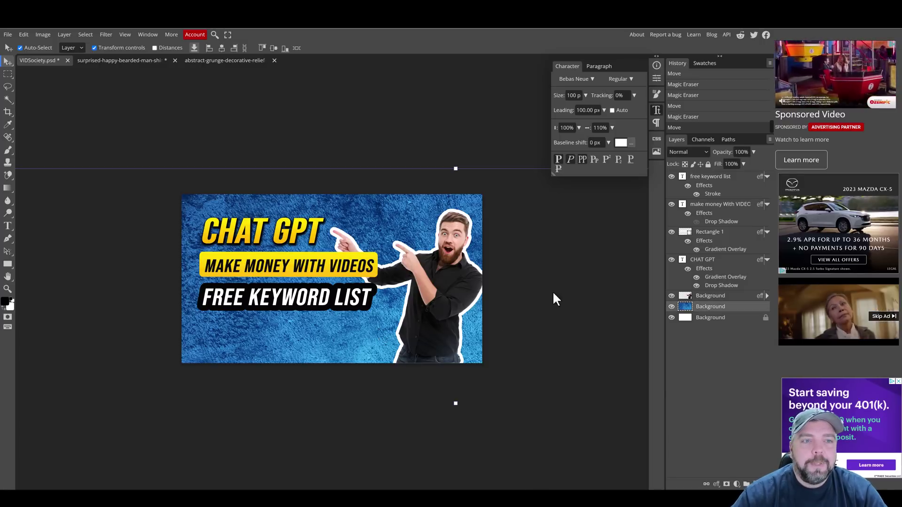
# Export the finished thumbnail as a JPG image
pyautogui.click(8, 35)
pyautogui.moveTo(27, 153)
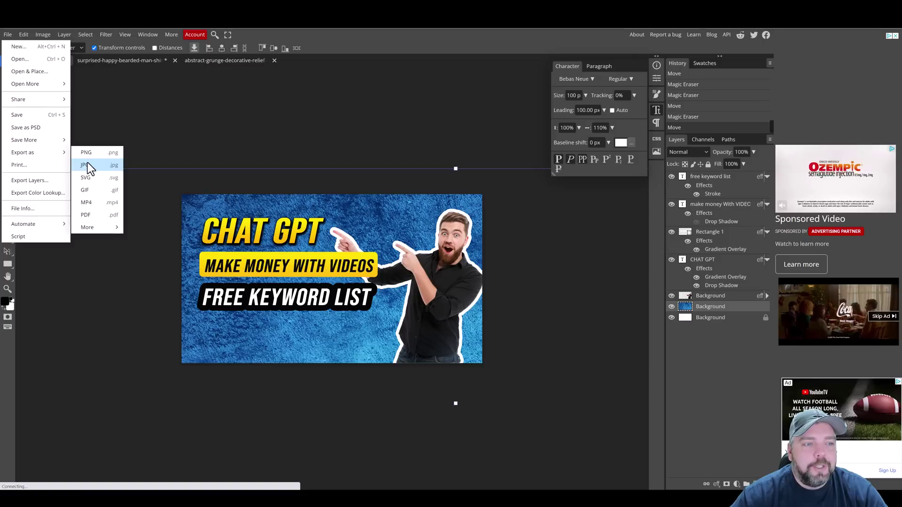
pyautogui.click(92, 164)
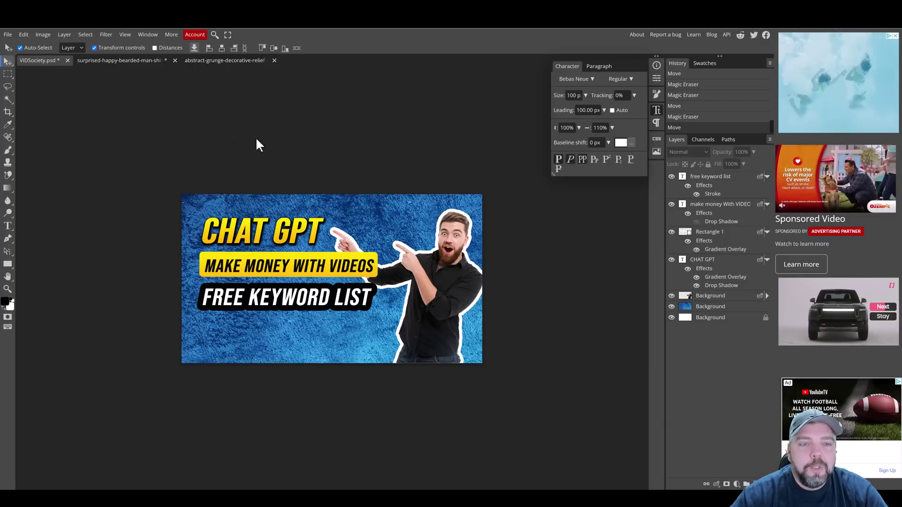
pyautogui.click(11, 35)
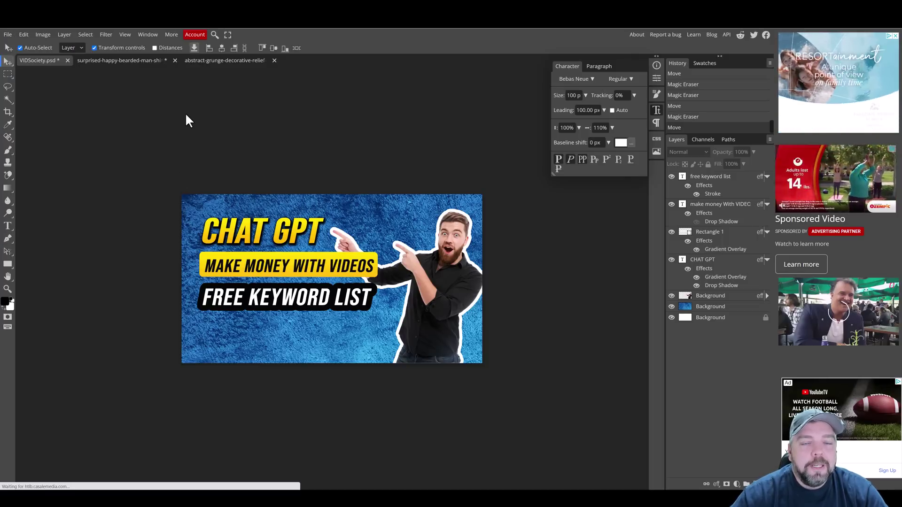